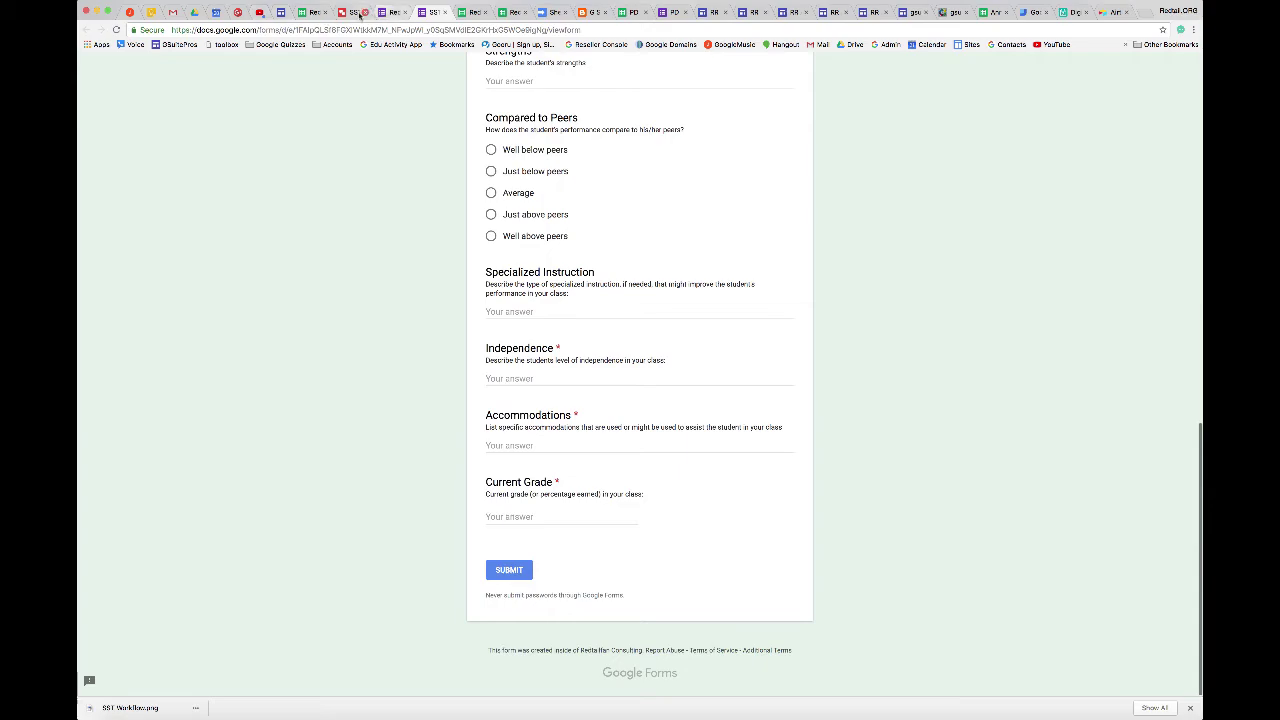
Switch to the SST Intervention Tracking 1 spreadsheet and review the student's submitted referral details.
click(513, 12)
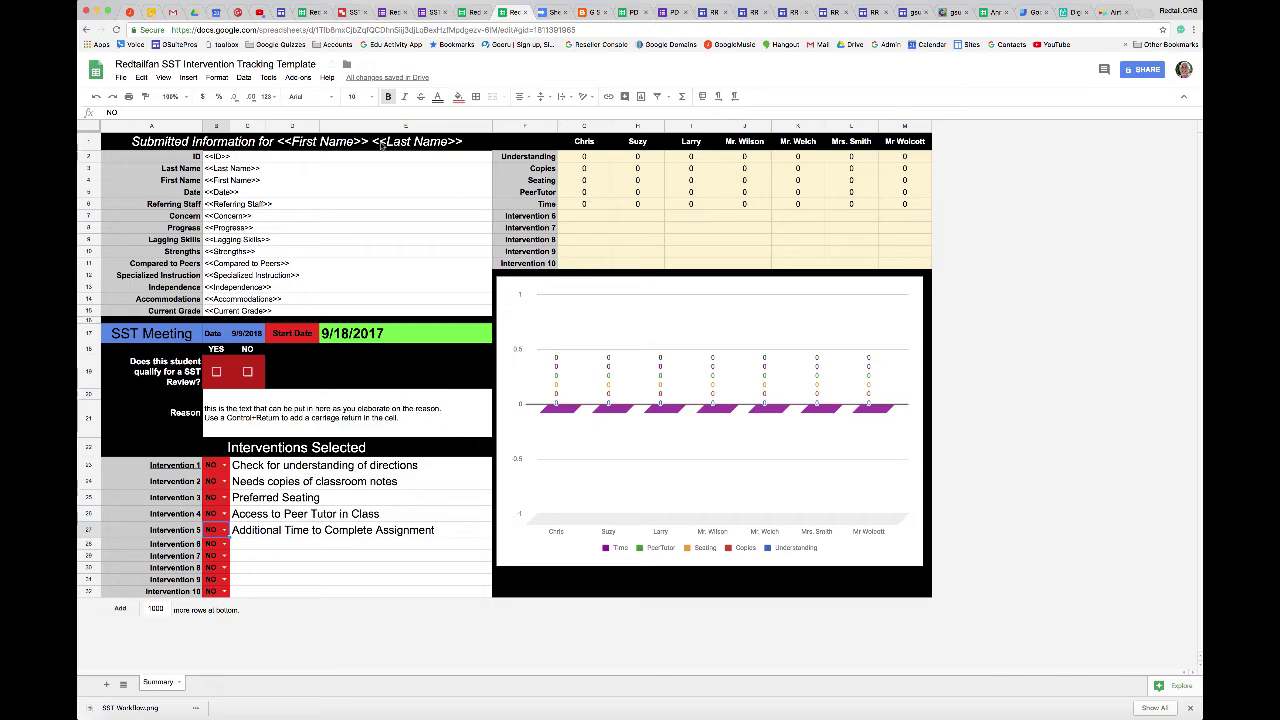
click(314, 13)
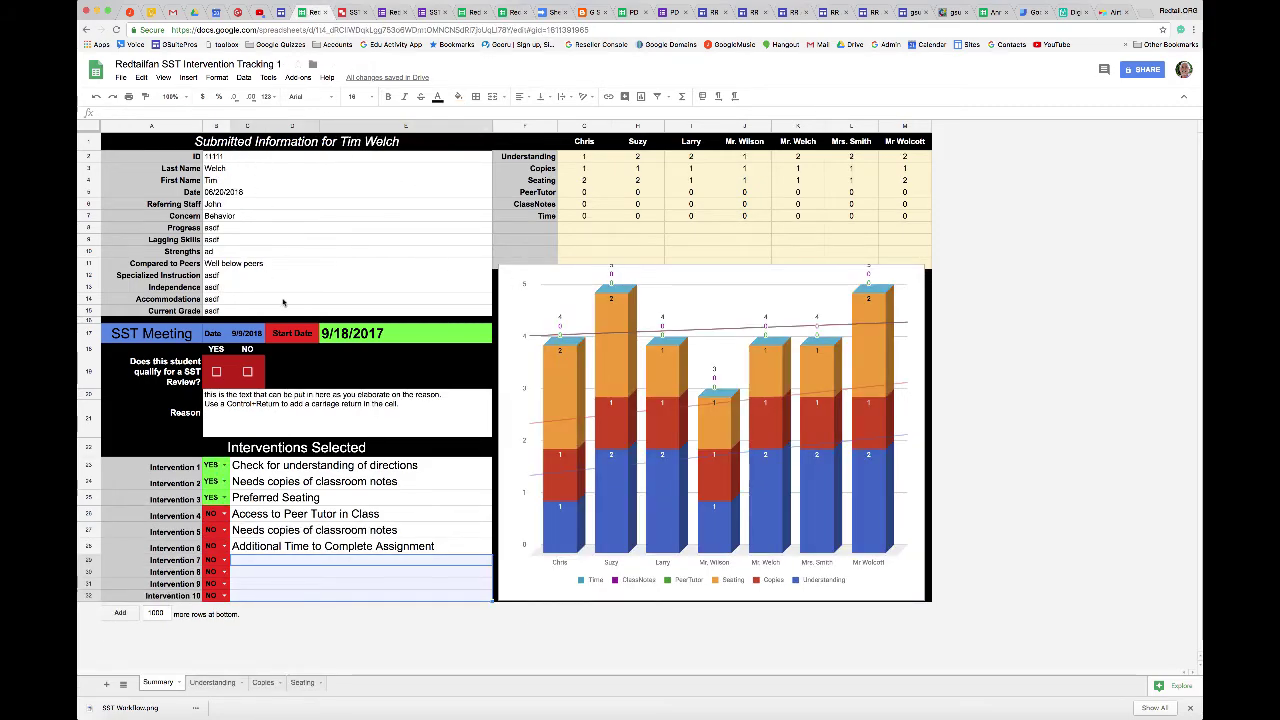
click(220, 158)
click(228, 170)
click(233, 182)
click(240, 193)
click(251, 205)
click(255, 217)
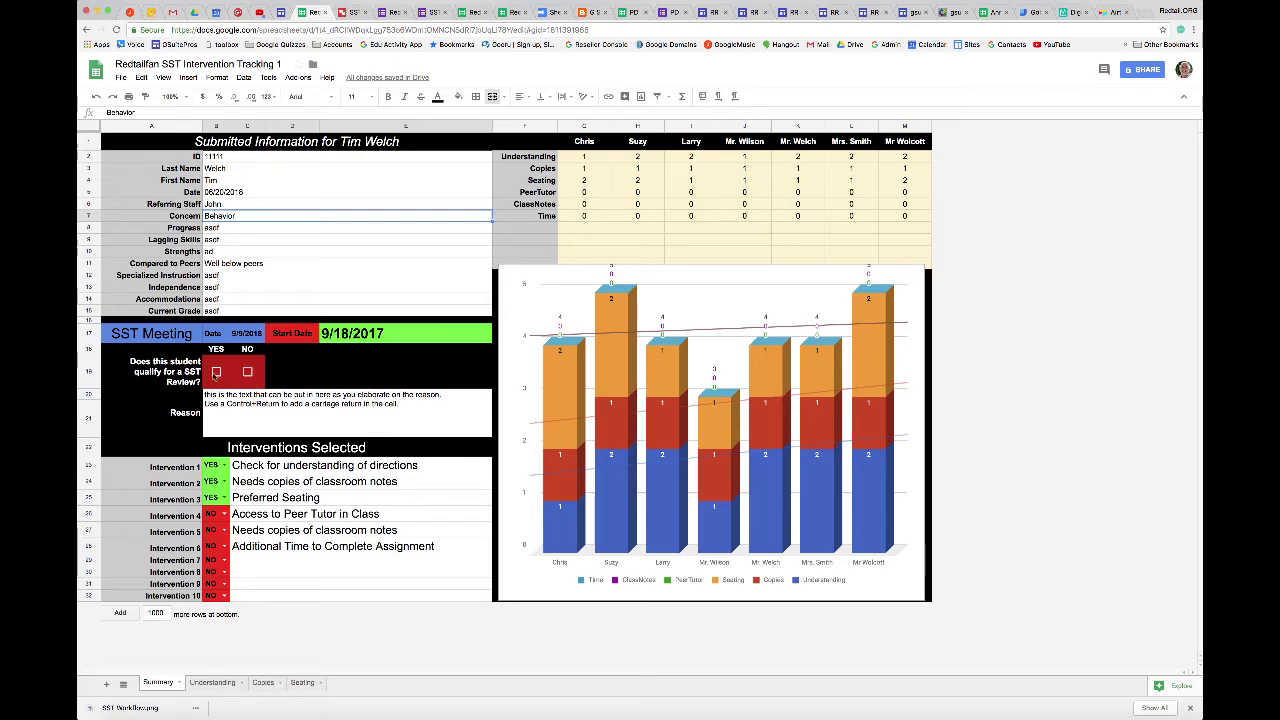
Tick YES for SST review and inspect the Reason note and Start Date calendar.
click(215, 372)
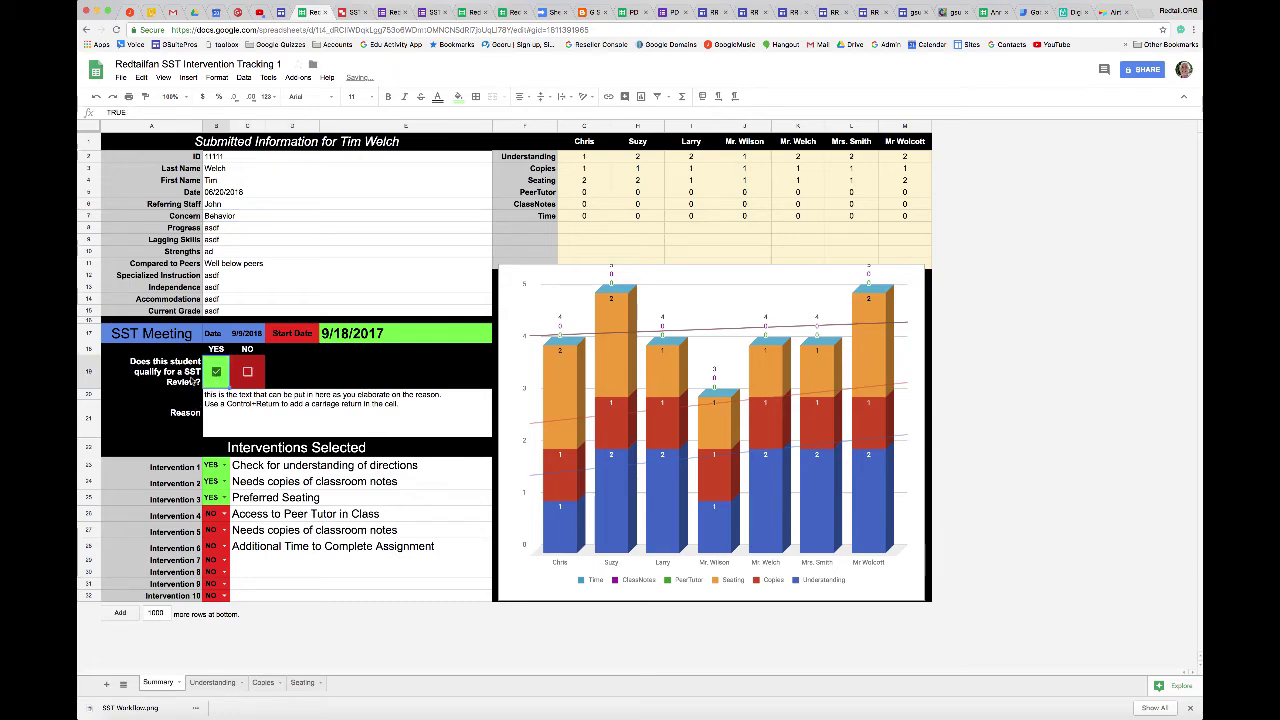
click(223, 413)
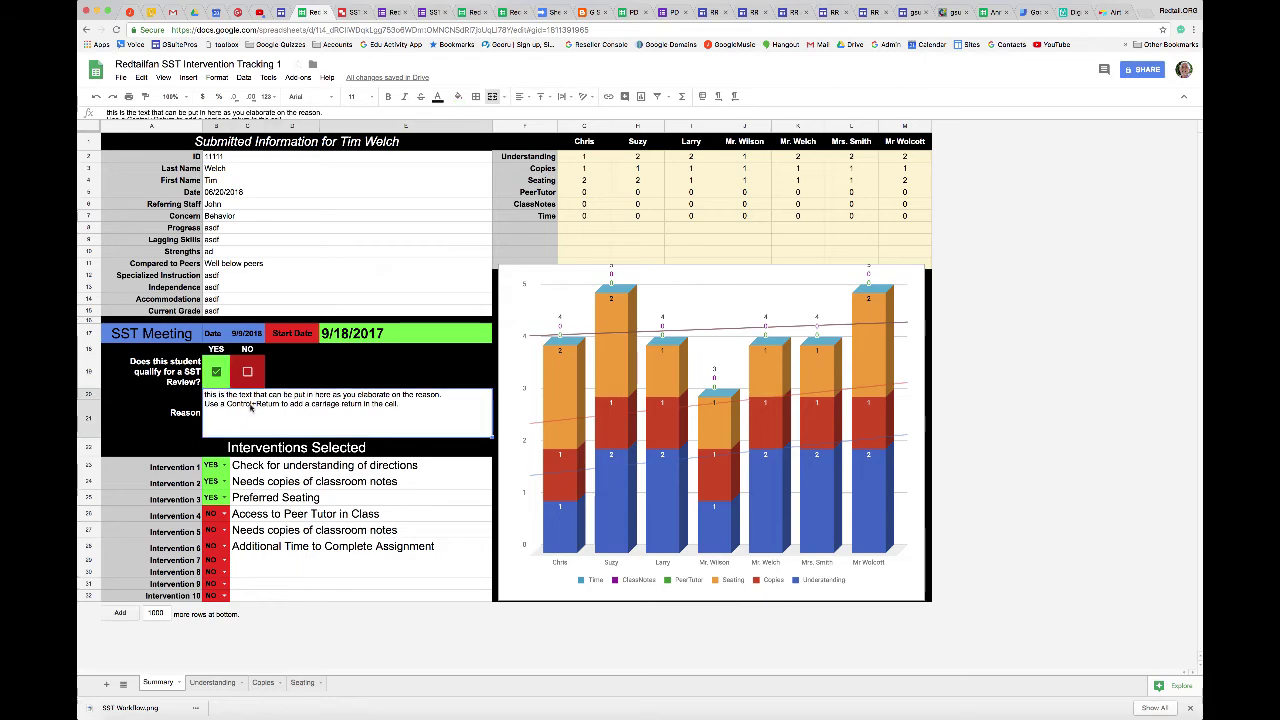
click(380, 335)
double_click(380, 335)
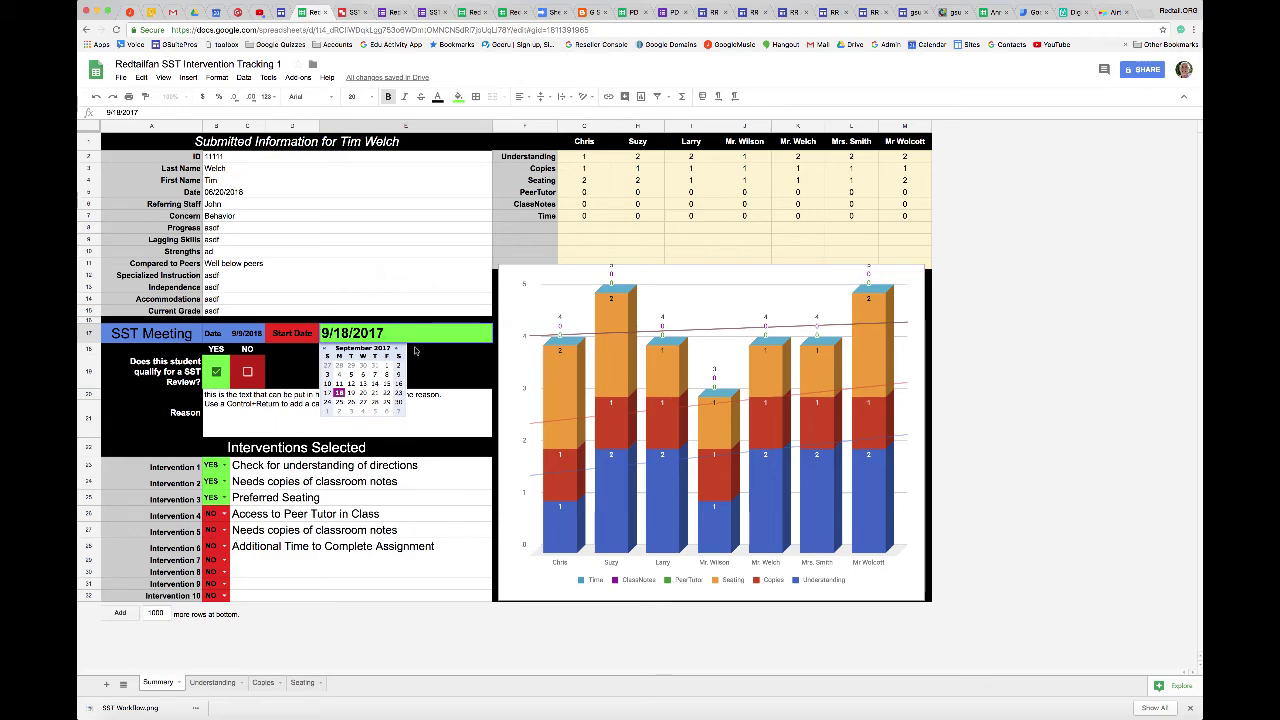
click(440, 362)
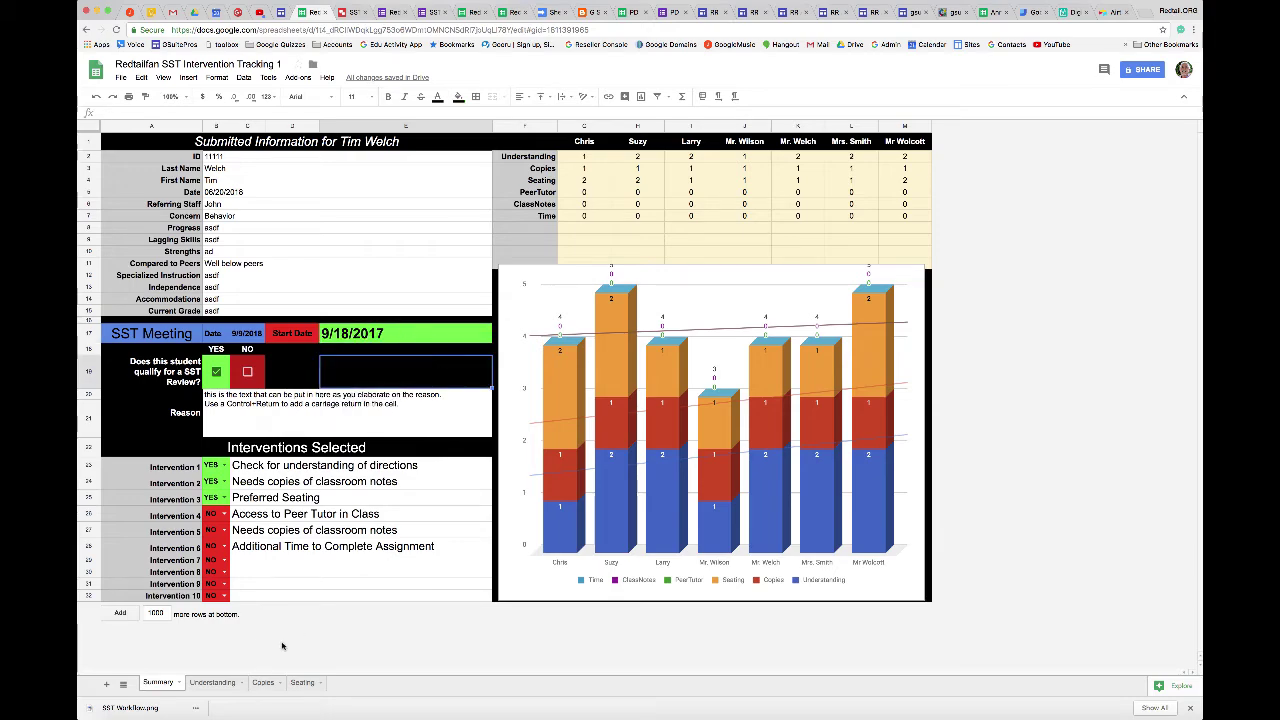
Compare the Understanding tracking sheet with the Summary sheet, then select the Chris teacher header.
click(220, 683)
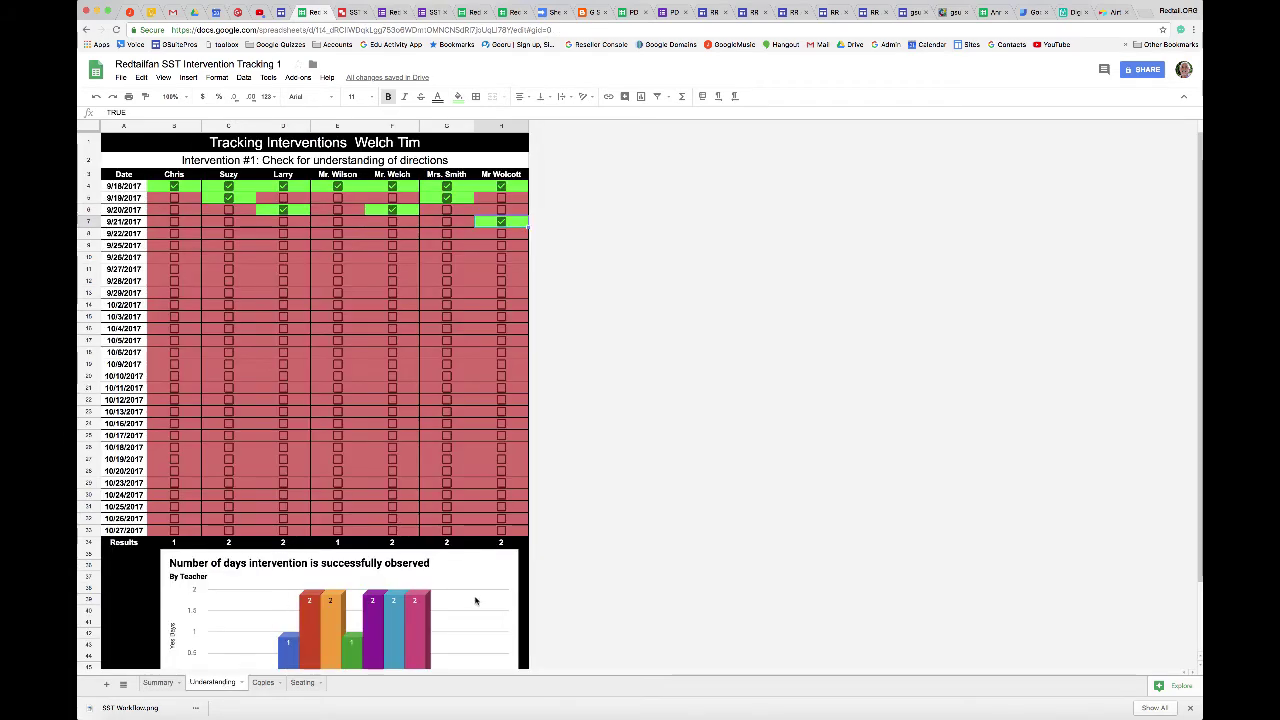
click(157, 686)
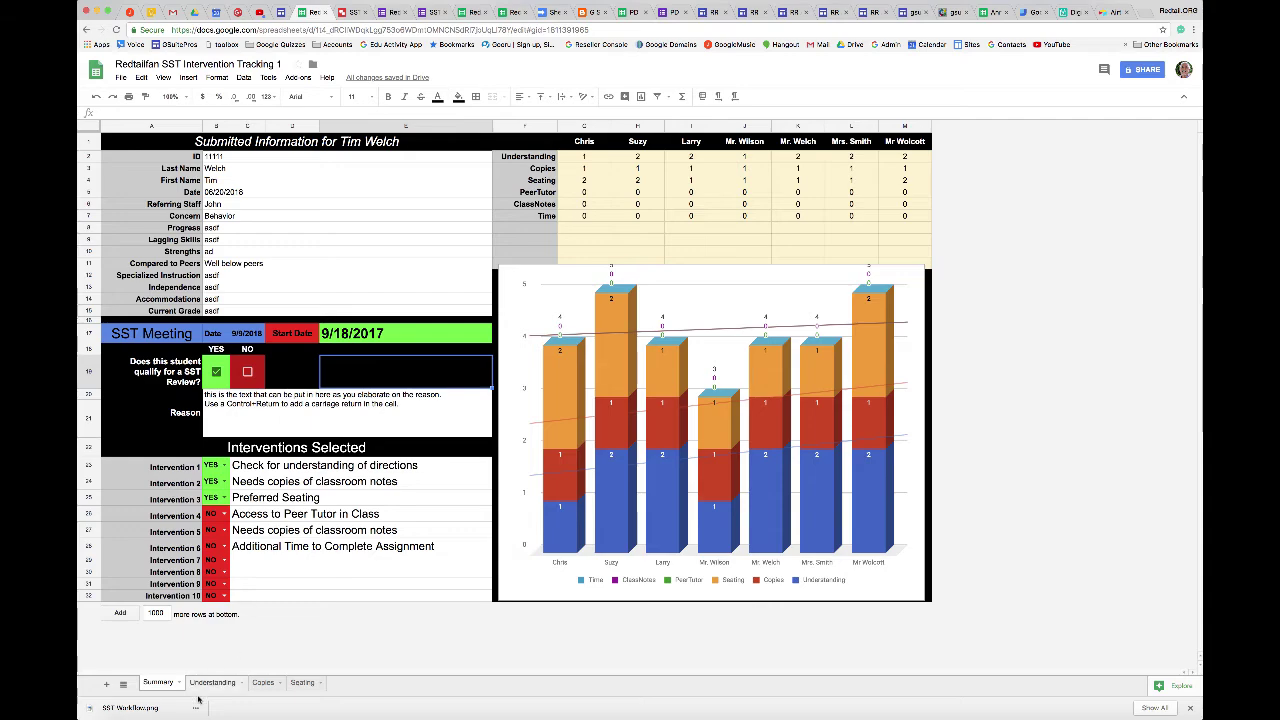
click(212, 683)
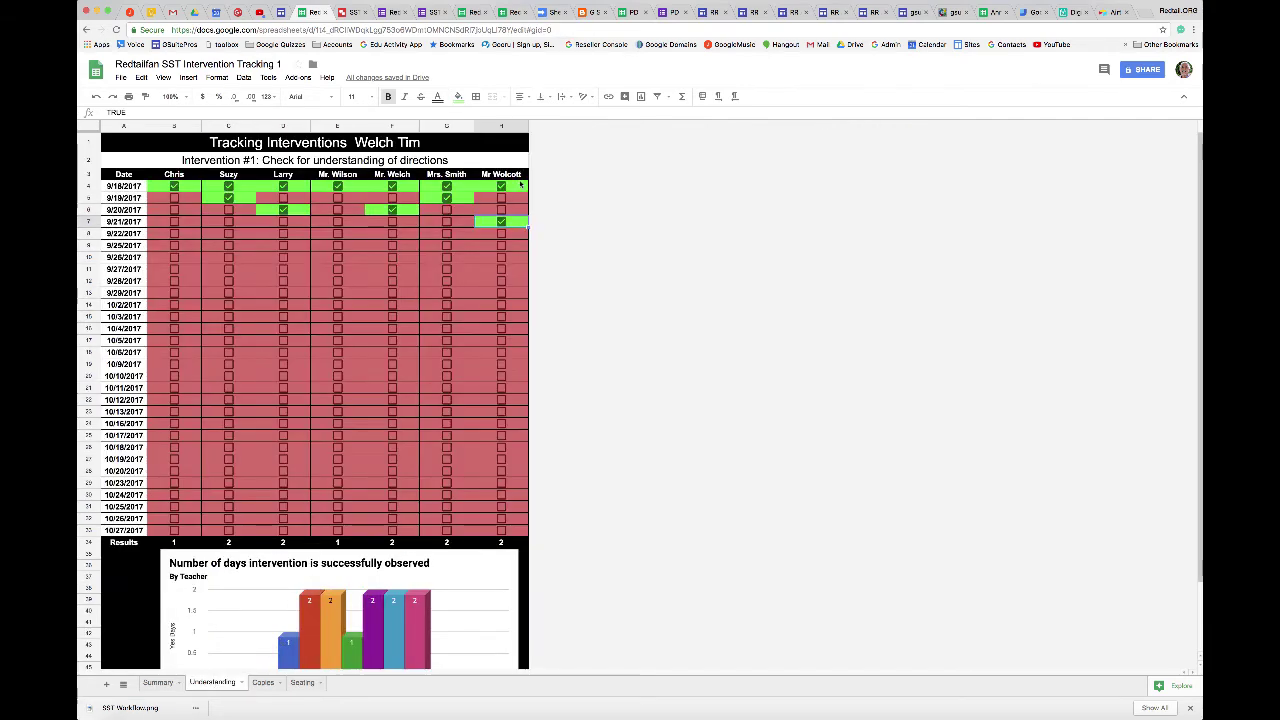
click(158, 682)
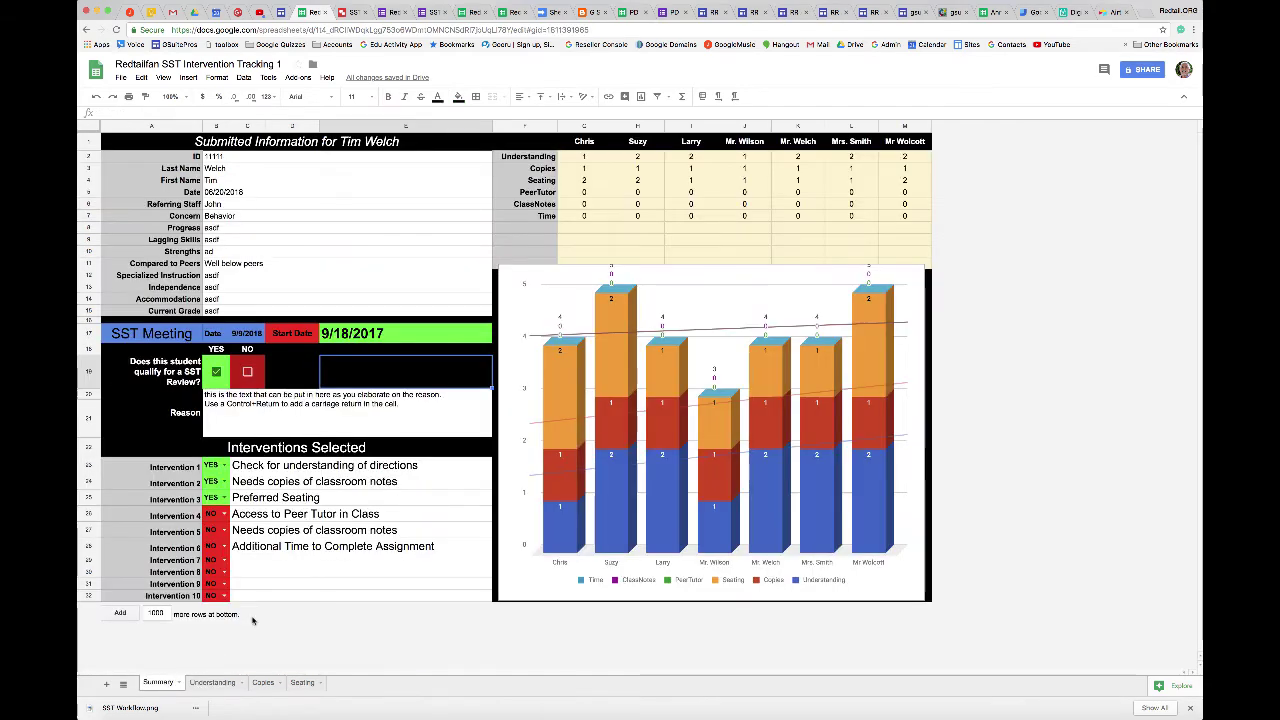
click(590, 147)
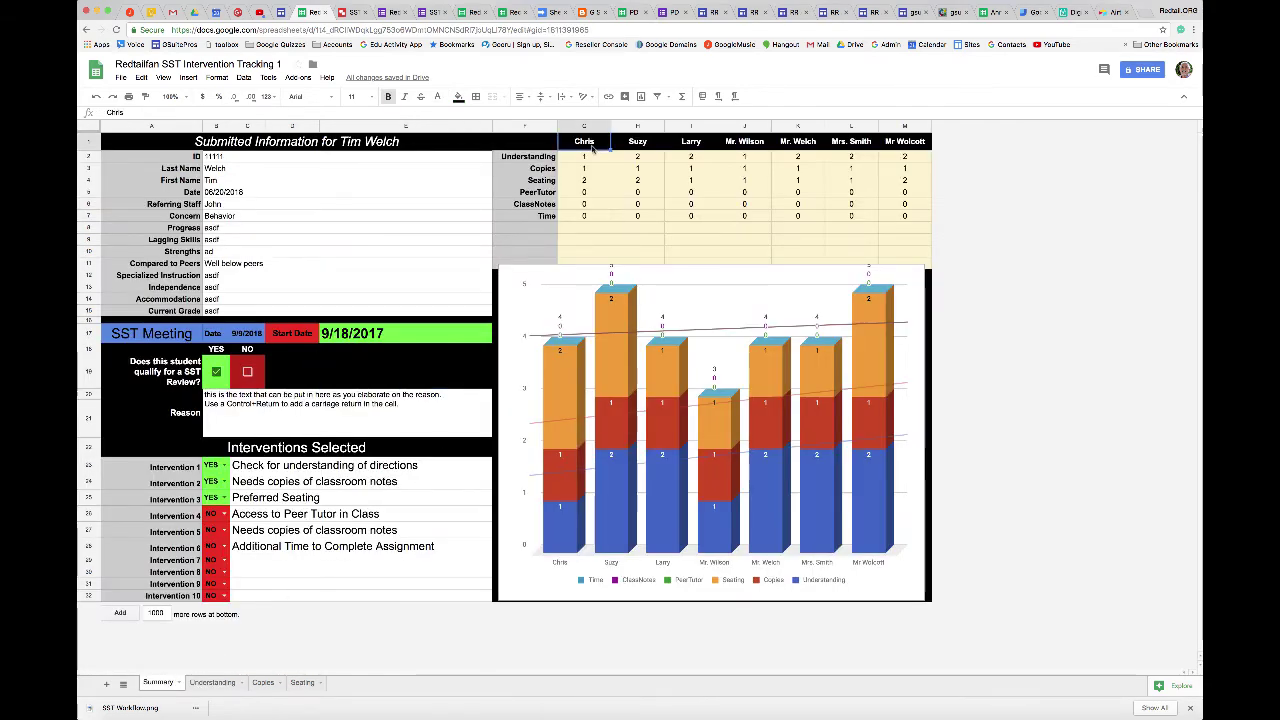
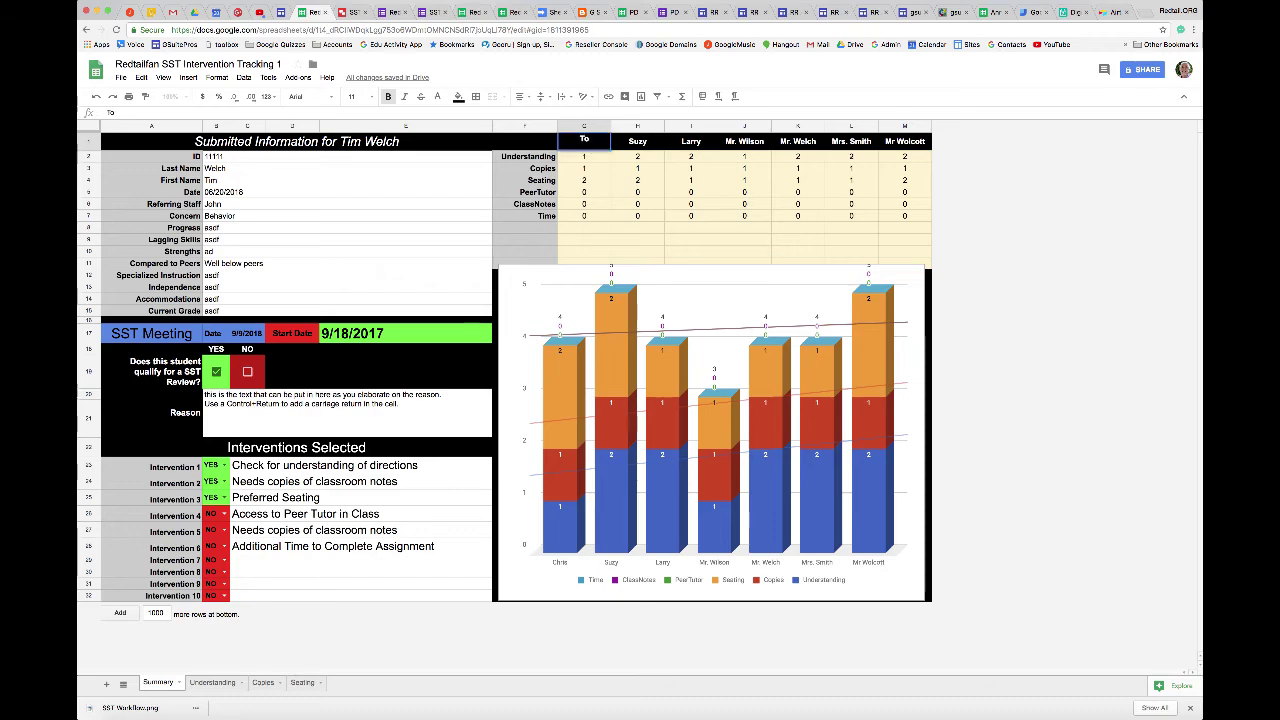
key(Return)
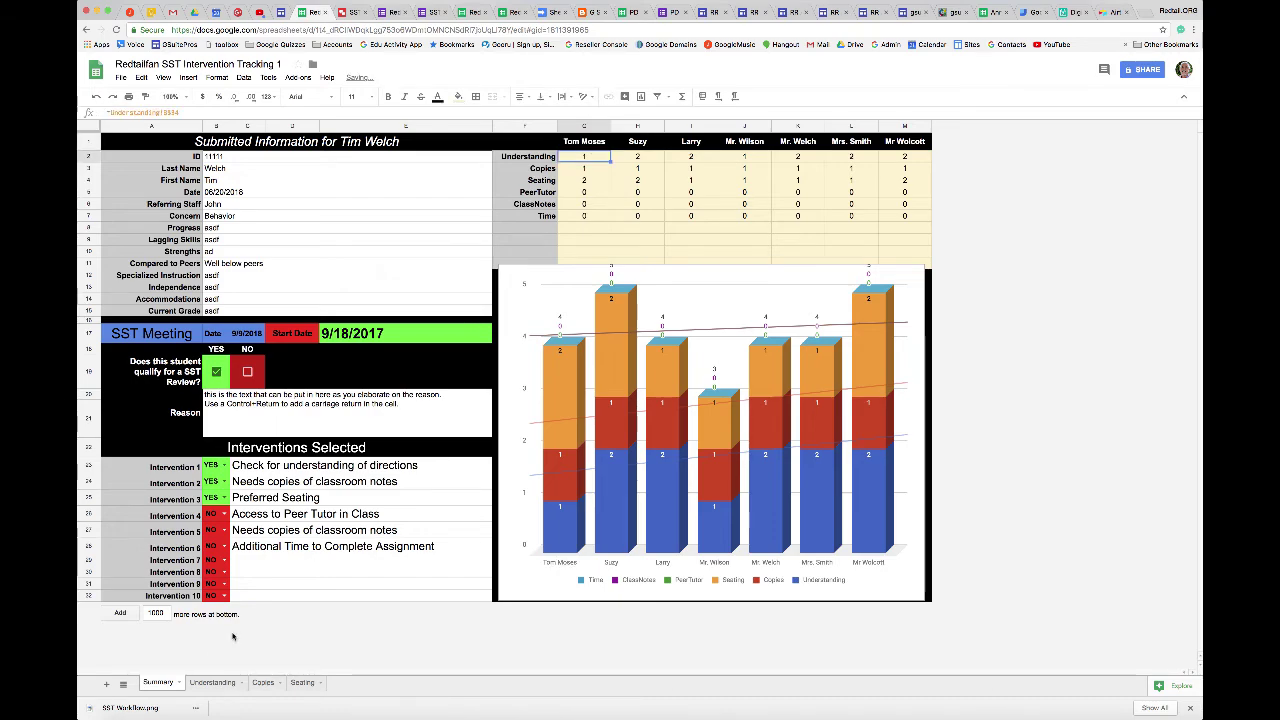
click(205, 684)
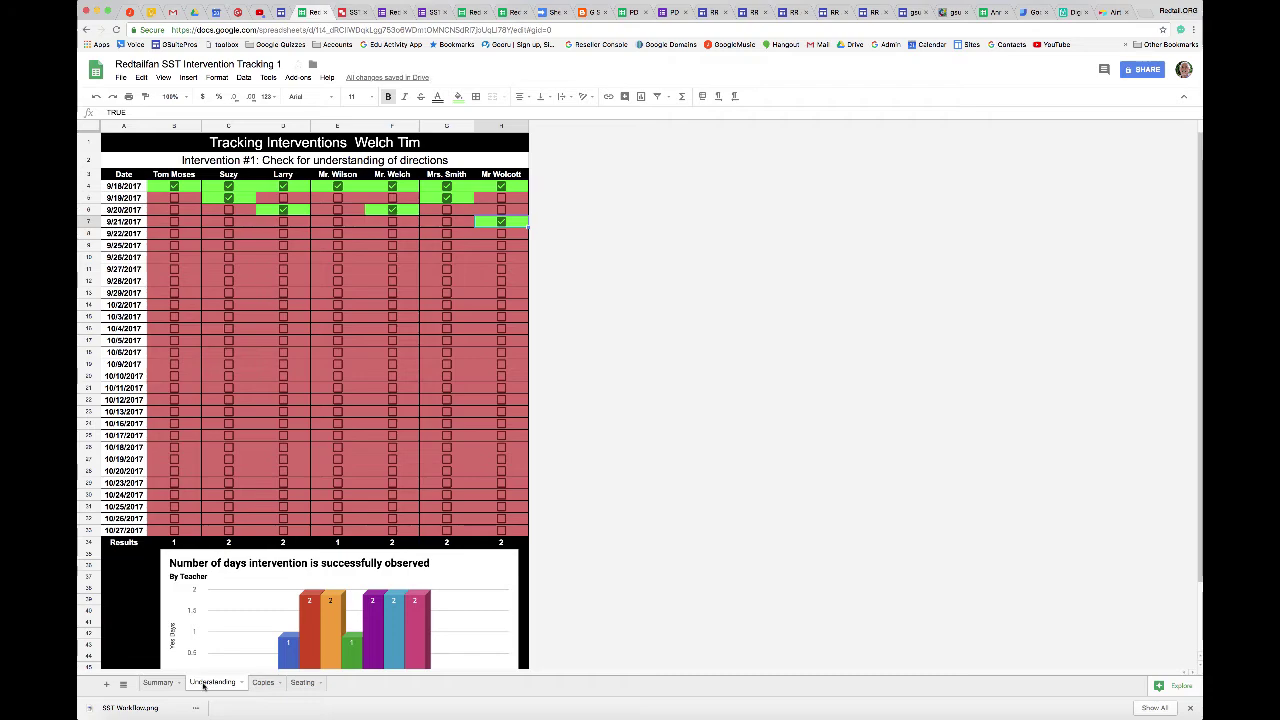
click(263, 683)
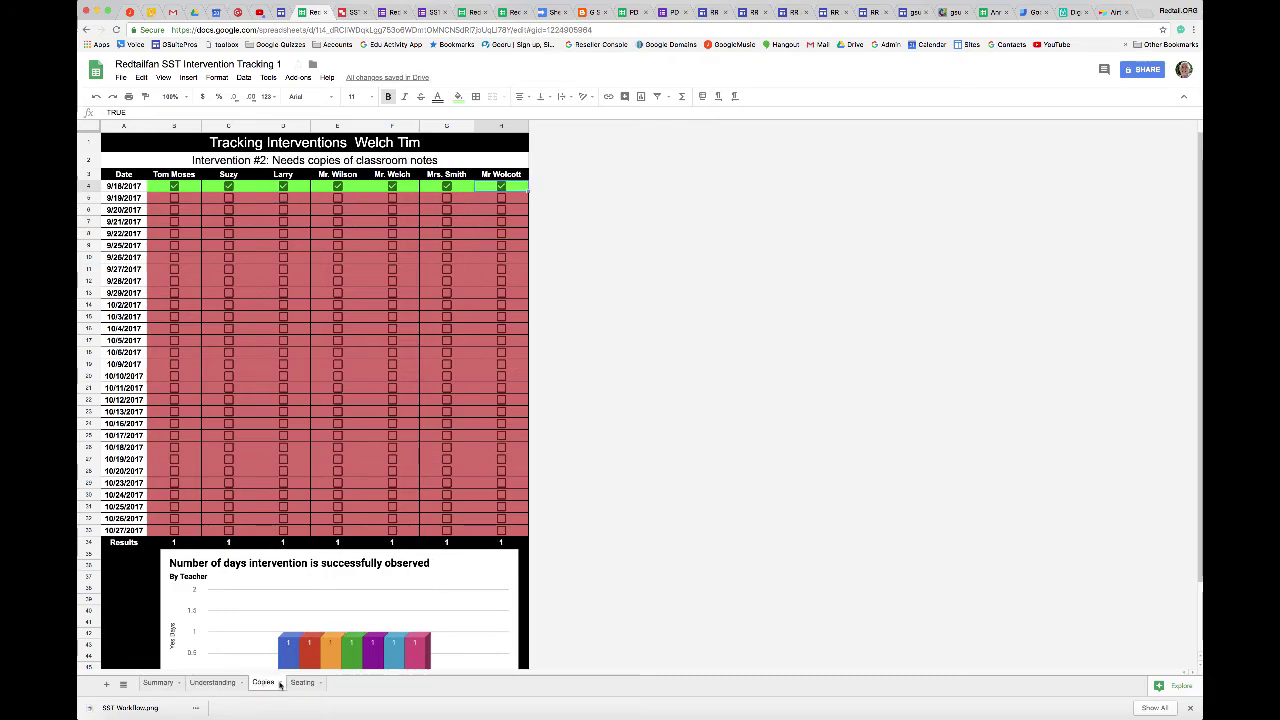
click(302, 683)
On the Summary sheet, set Intervention 1 to NO.
click(160, 685)
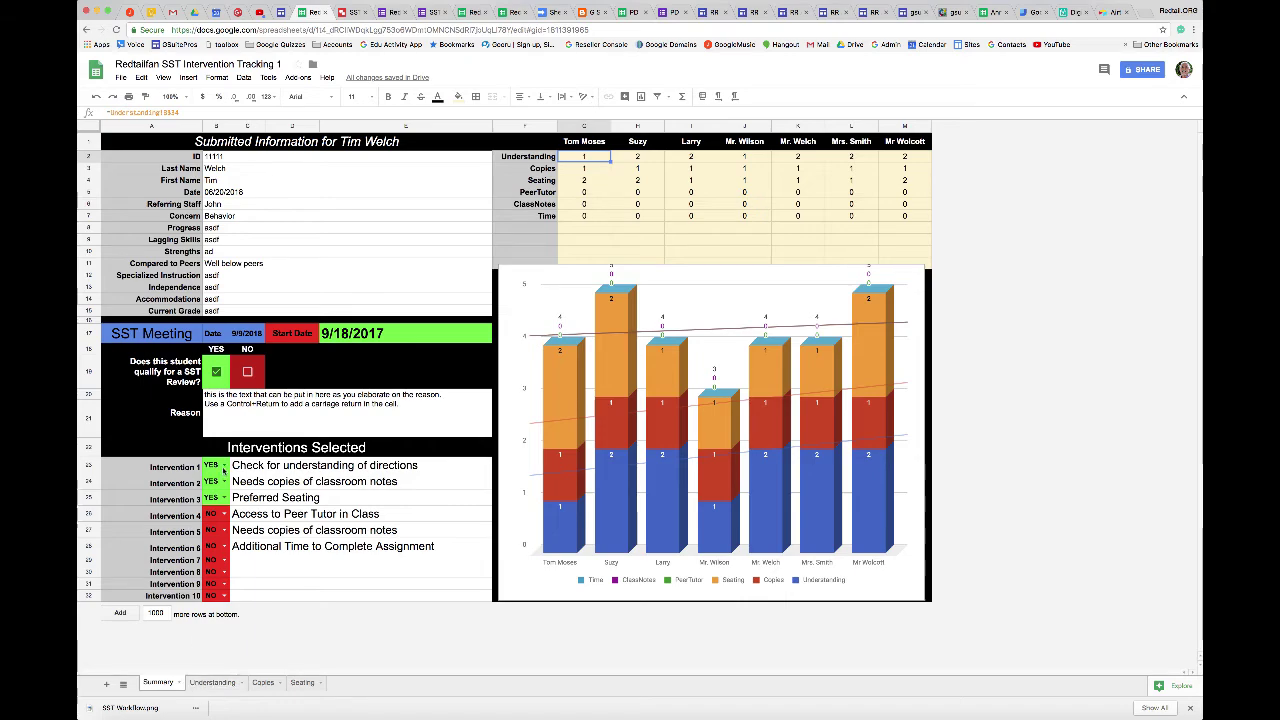
click(223, 467)
click(218, 499)
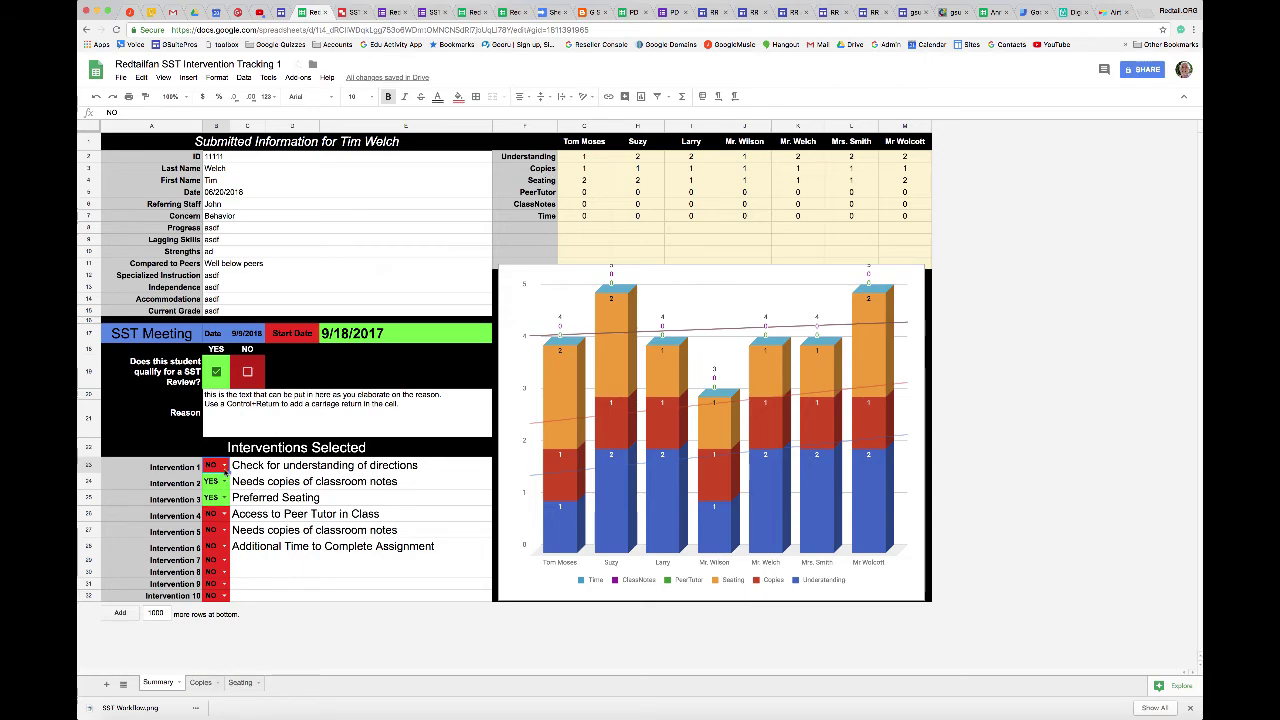
Set Intervention 1 back to YES and view the restored Understanding sheet.
click(223, 467)
click(215, 483)
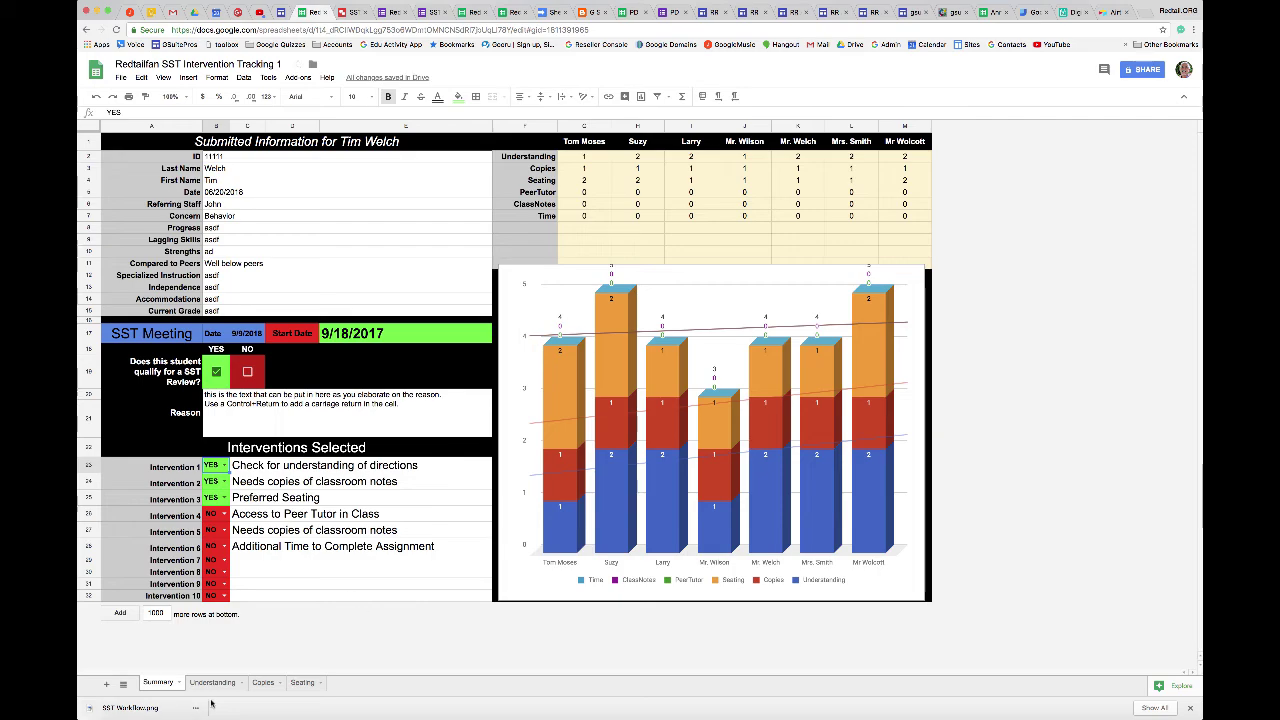
click(212, 683)
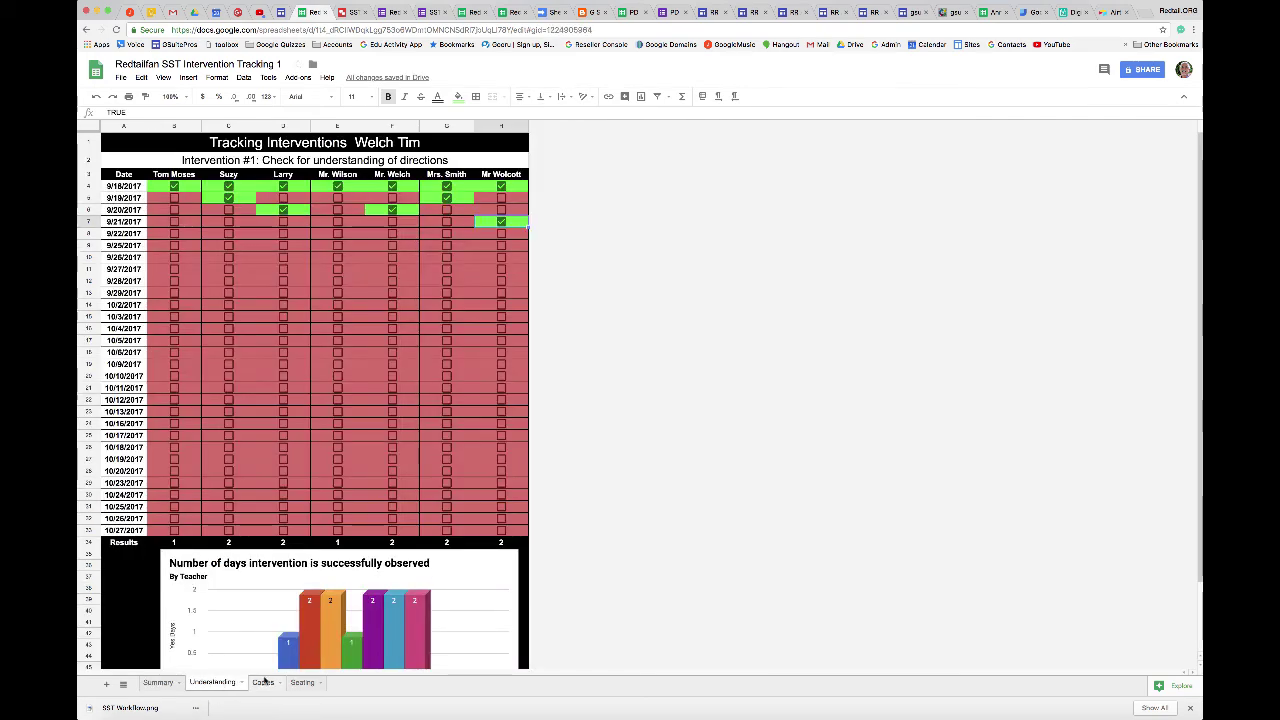
Compare the Copies and Seating sheets with the Summary, finishing on the Understanding sheet.
click(263, 682)
click(302, 683)
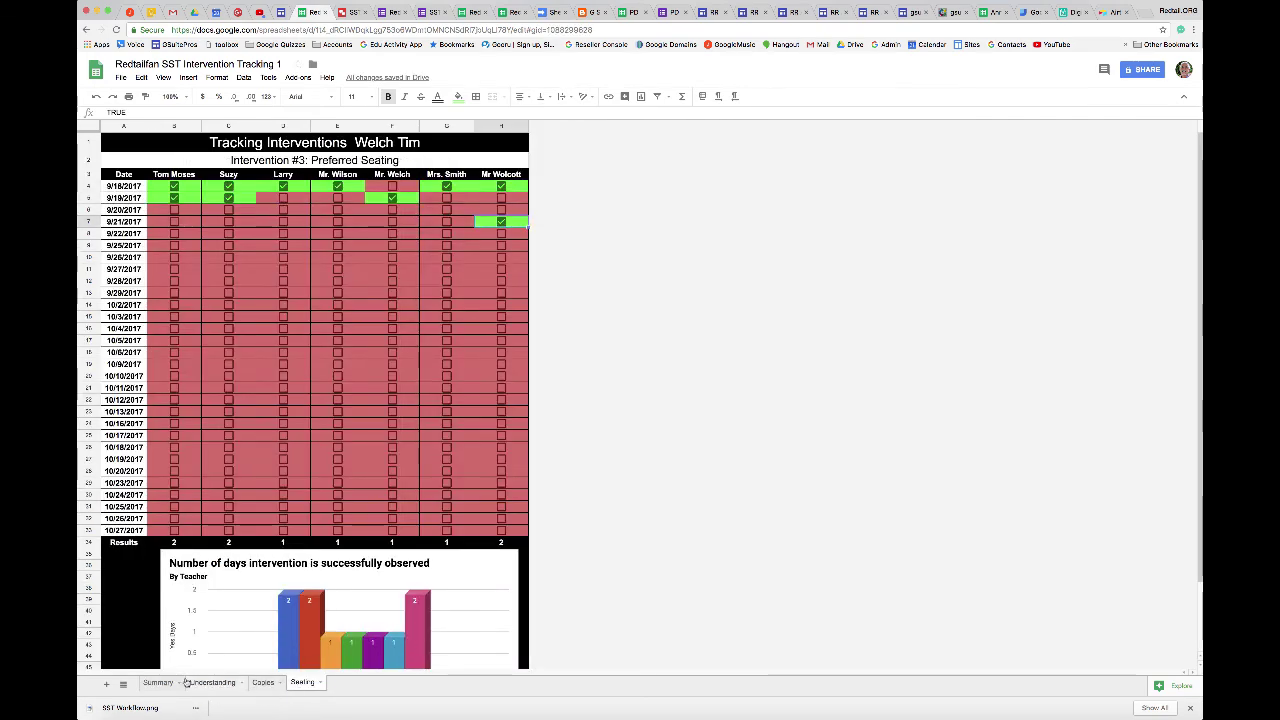
click(158, 682)
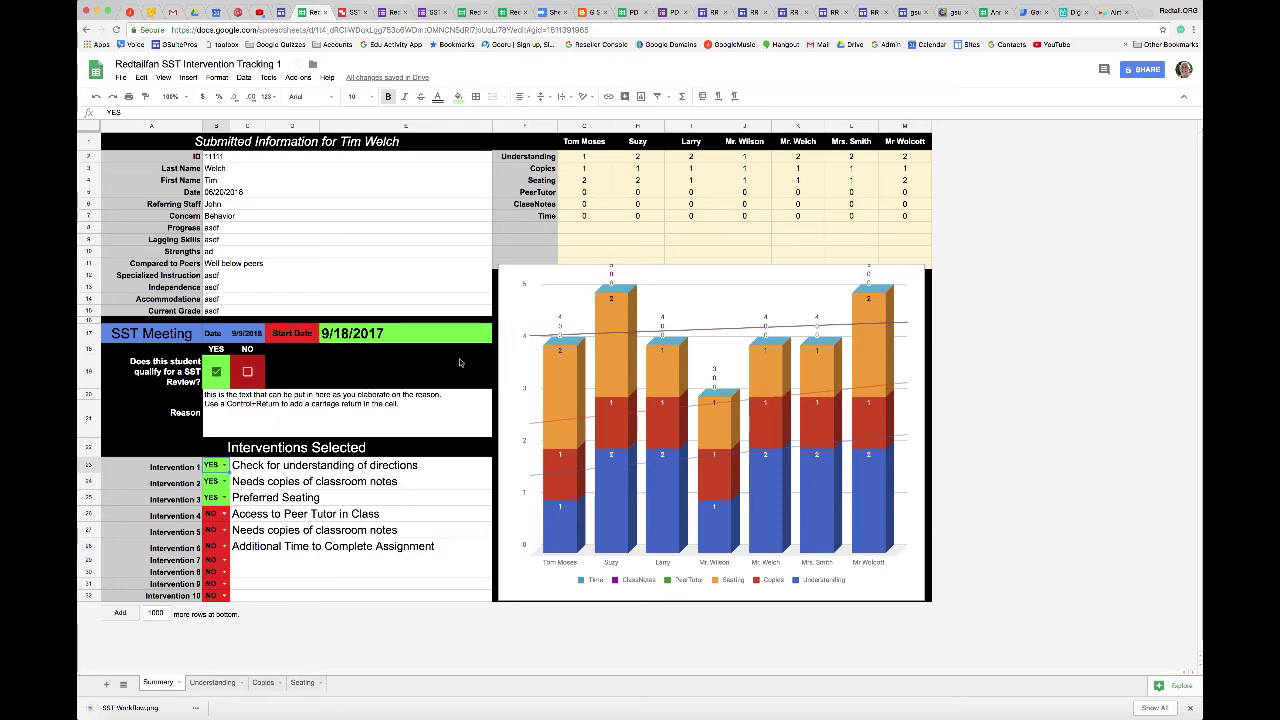
click(211, 682)
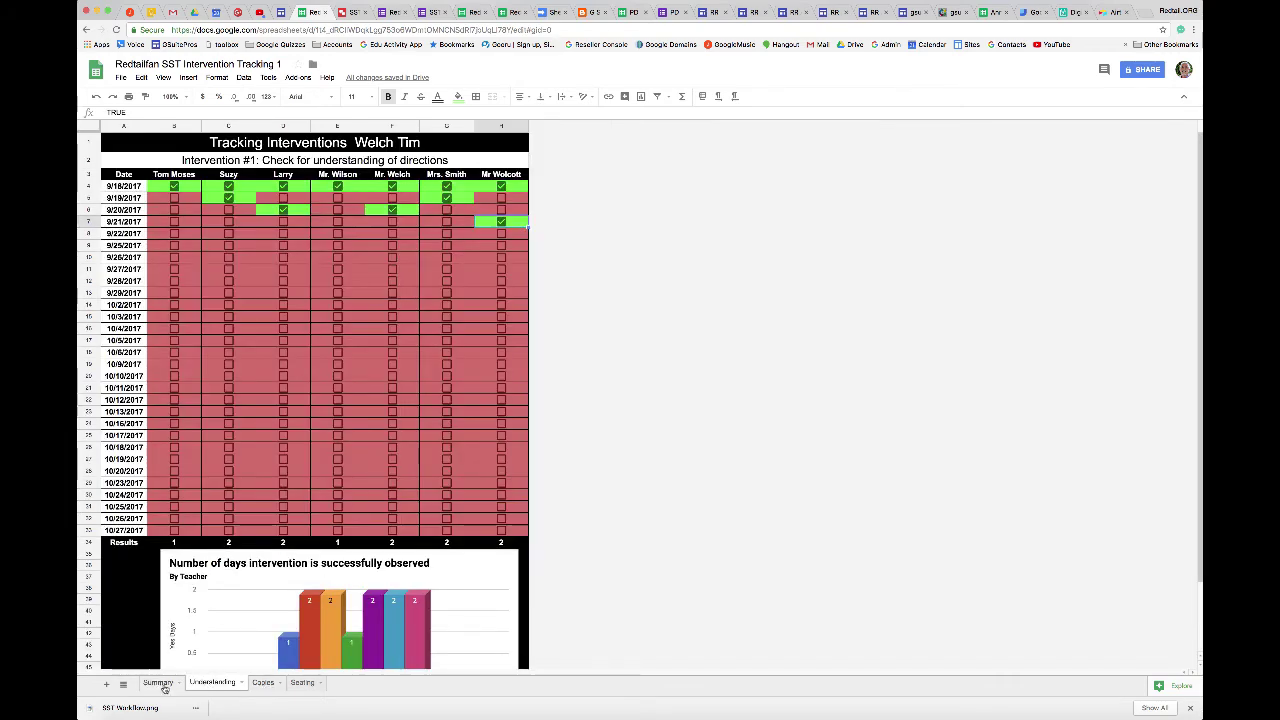
click(160, 683)
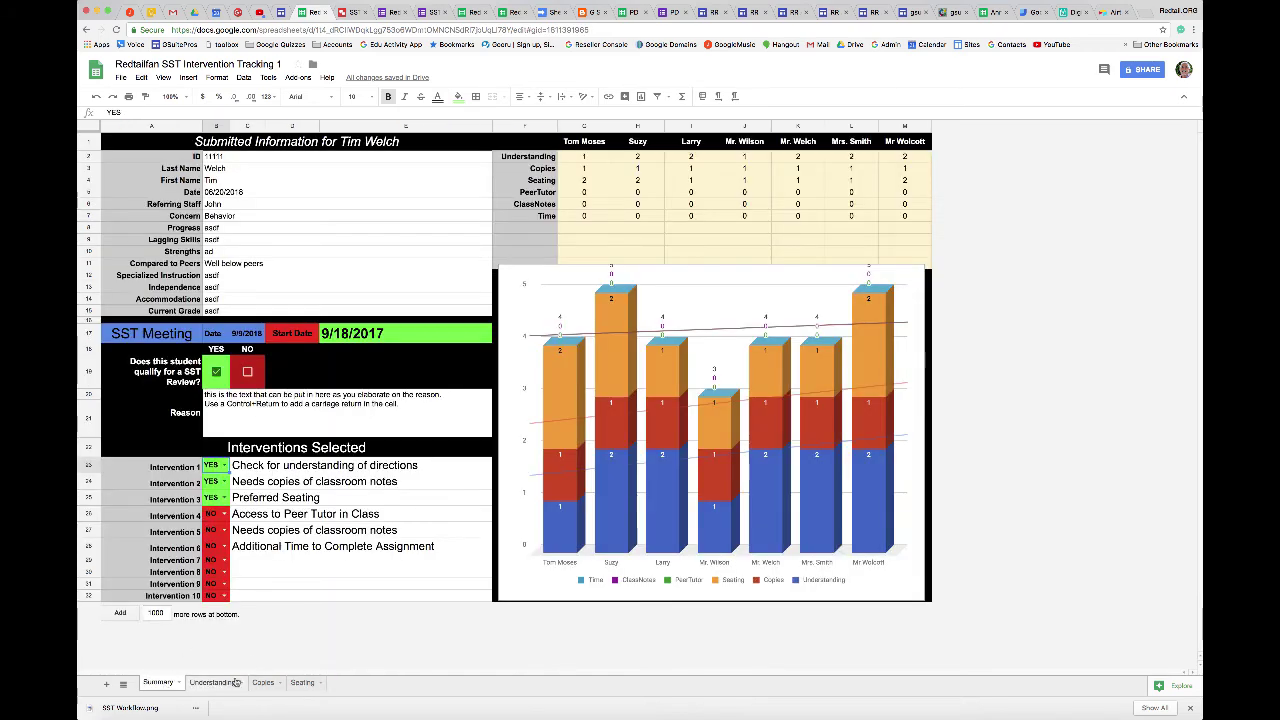
click(212, 682)
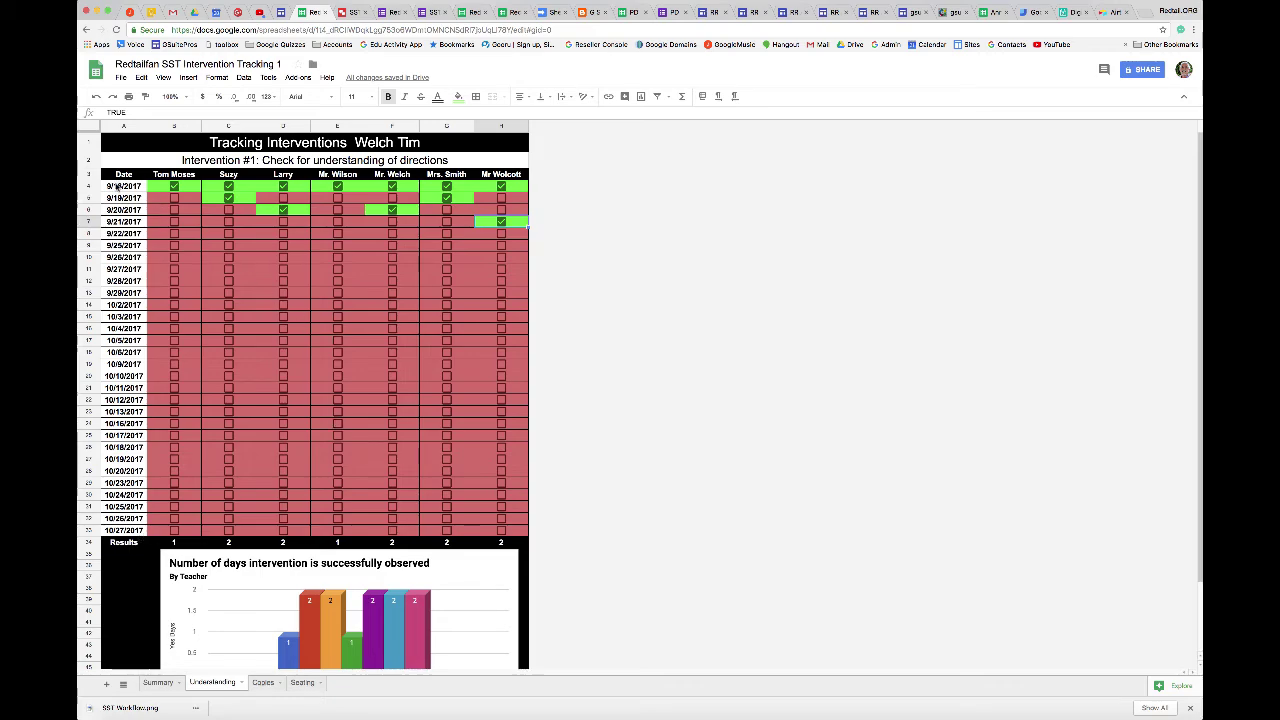
Change the SST start date on the Summary sheet to 9/25/2017.
click(117, 187)
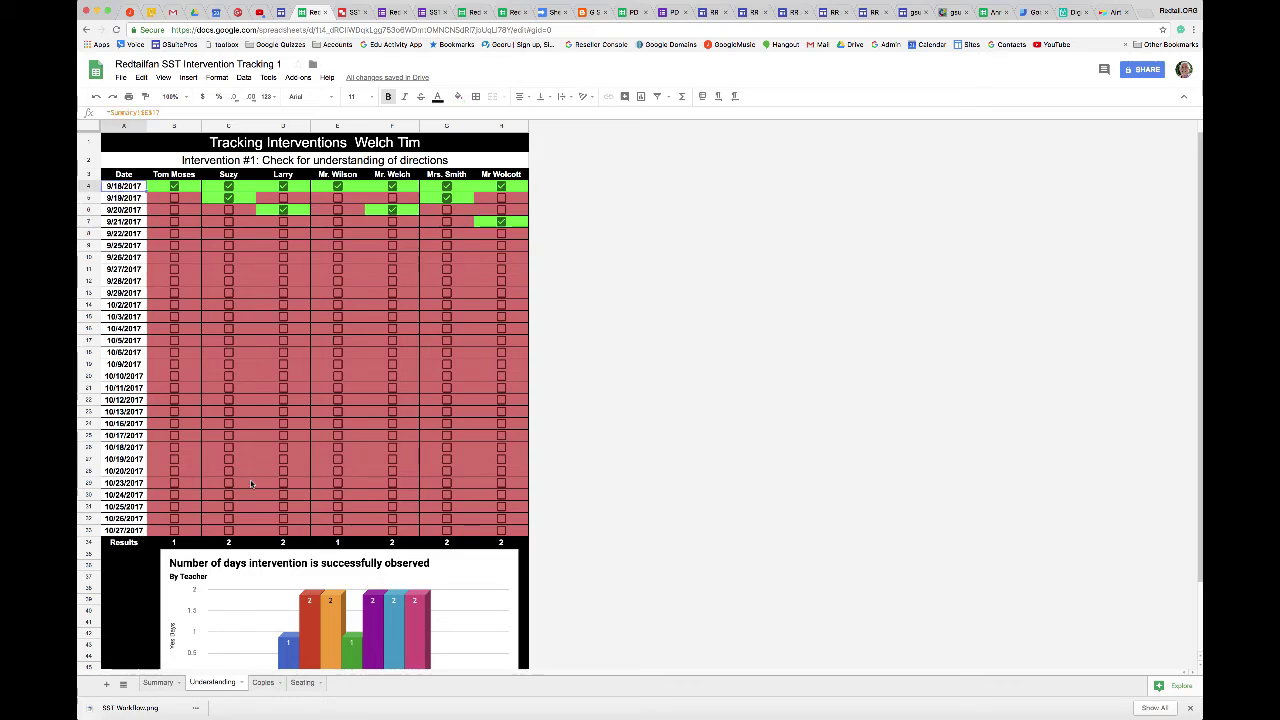
click(158, 682)
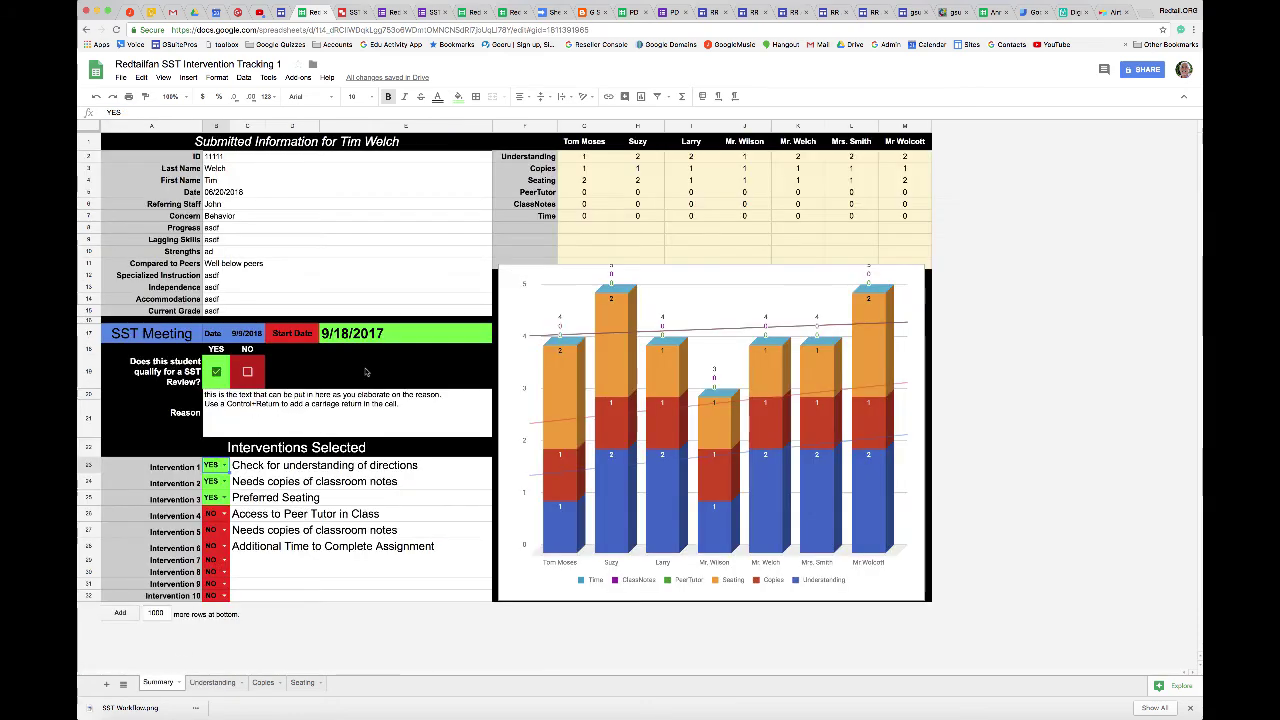
double_click(378, 336)
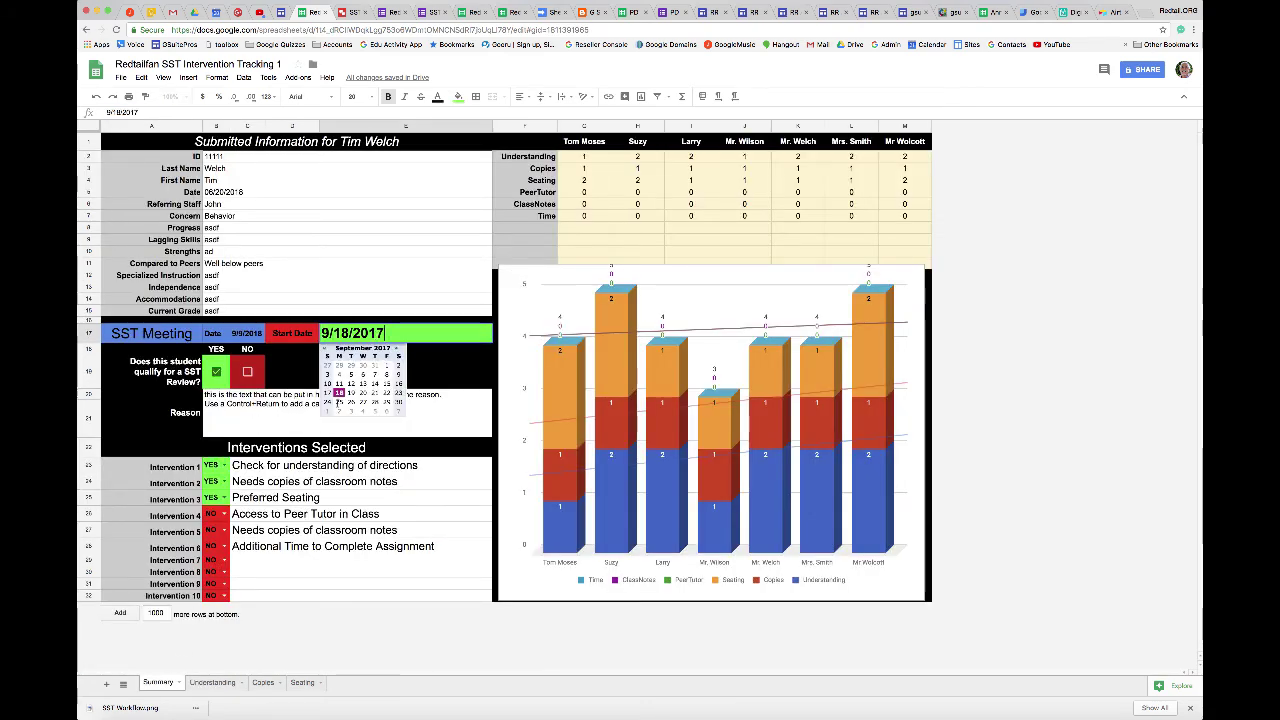
click(339, 402)
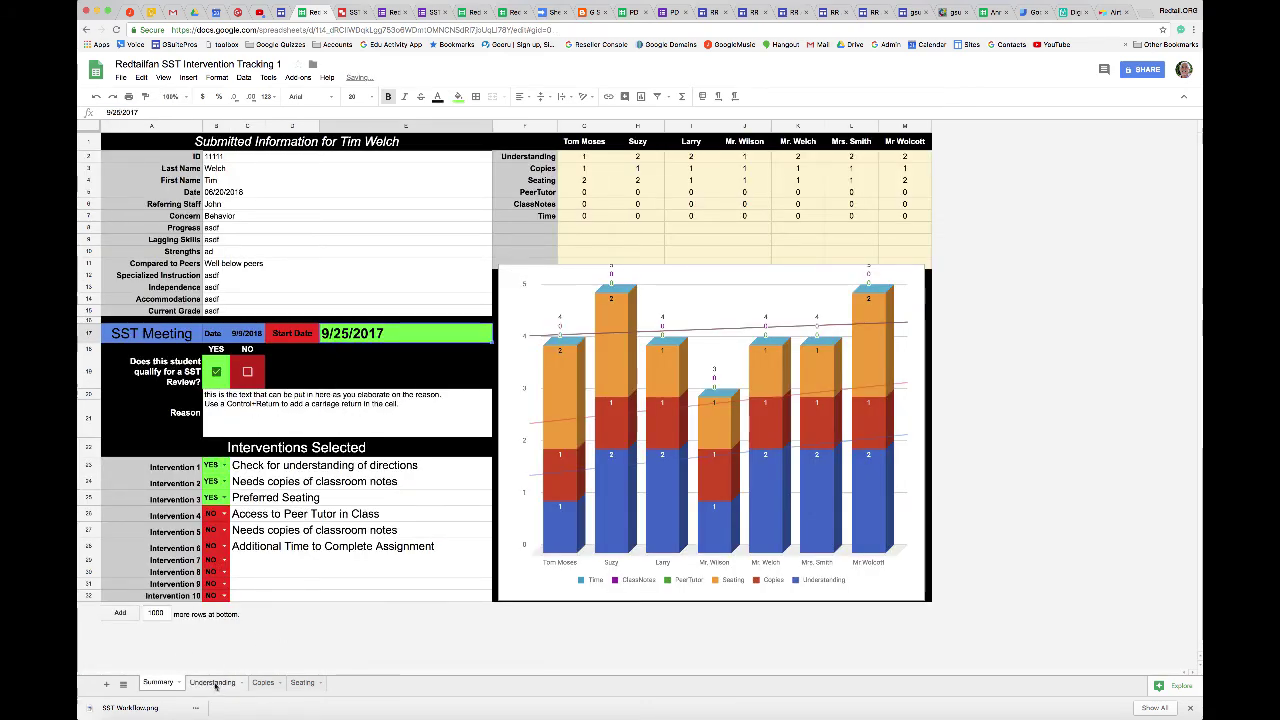
Verify the Understanding sheet dates now begin 9/25/2017 and skip weekends.
click(212, 682)
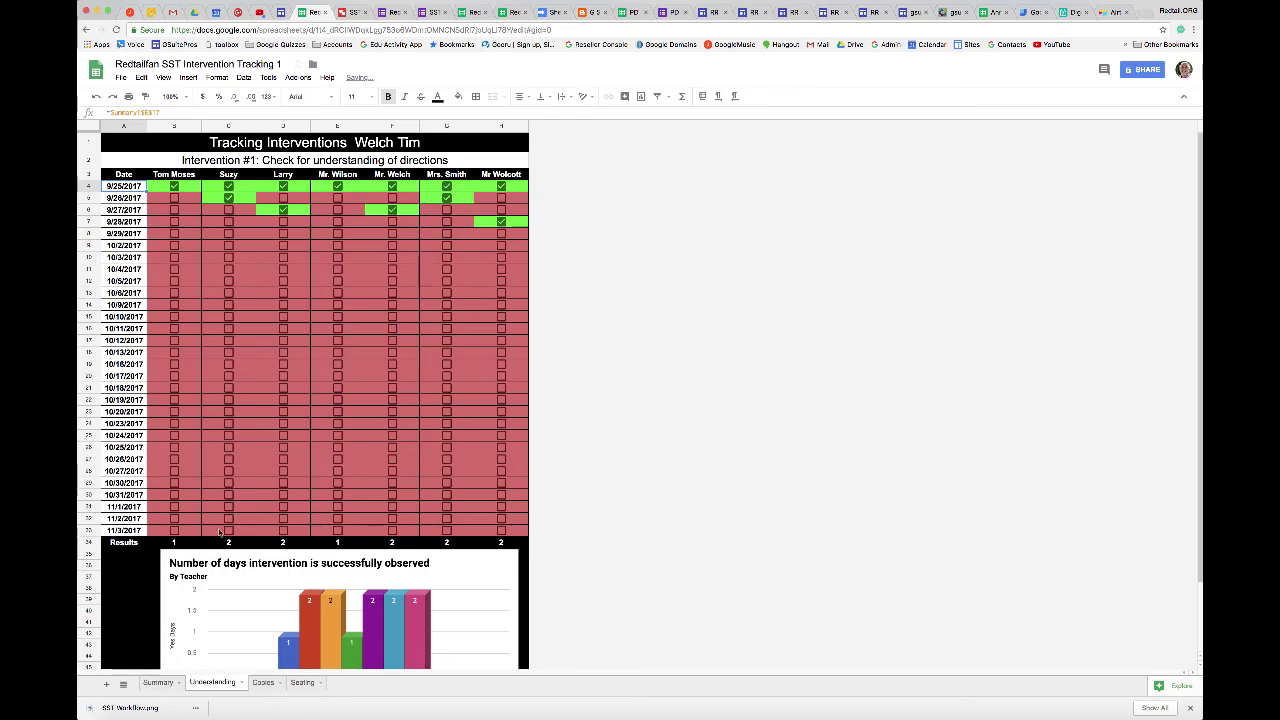
click(126, 198)
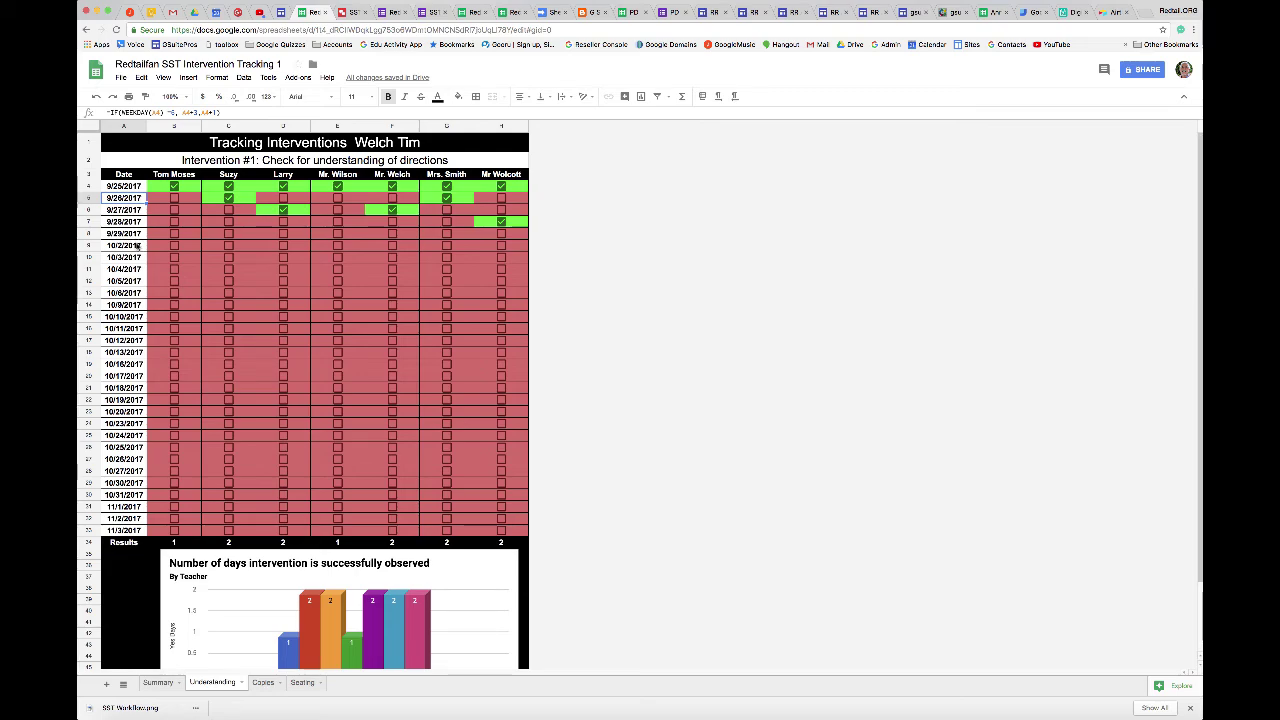
click(130, 248)
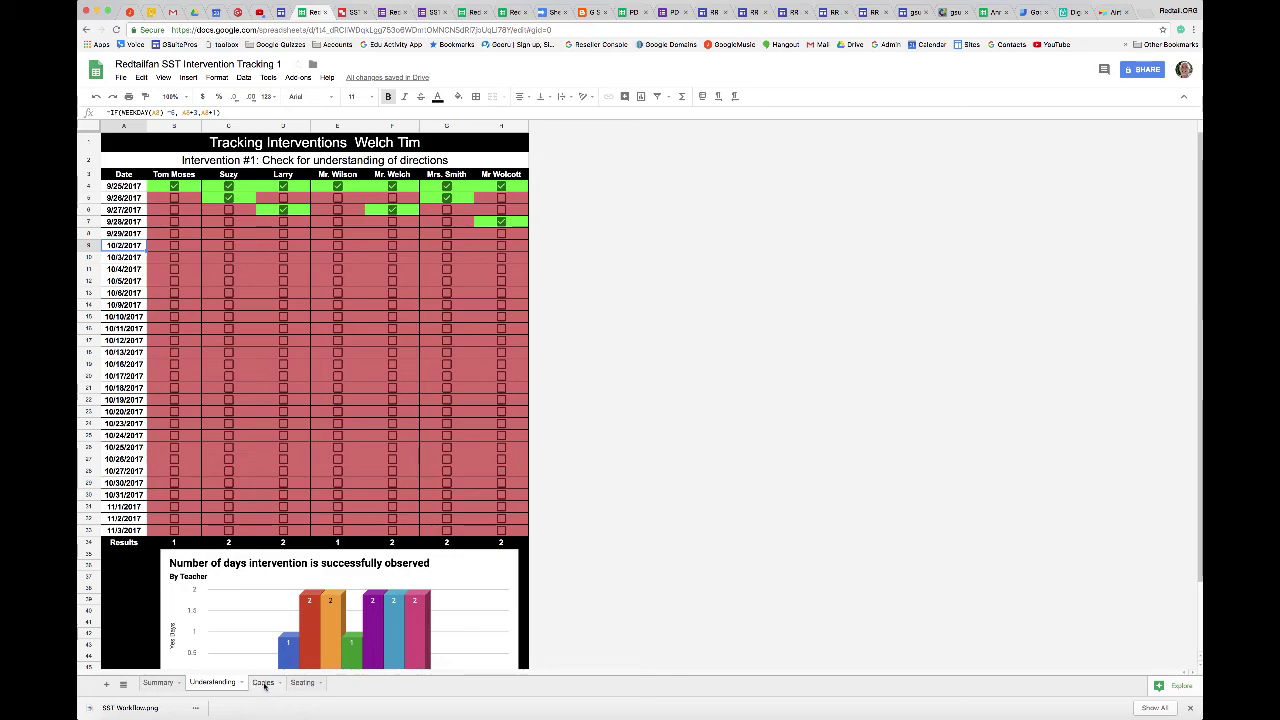
click(263, 682)
Check the Seating sheet's dates and chart, then return to the Summary sheet.
click(301, 684)
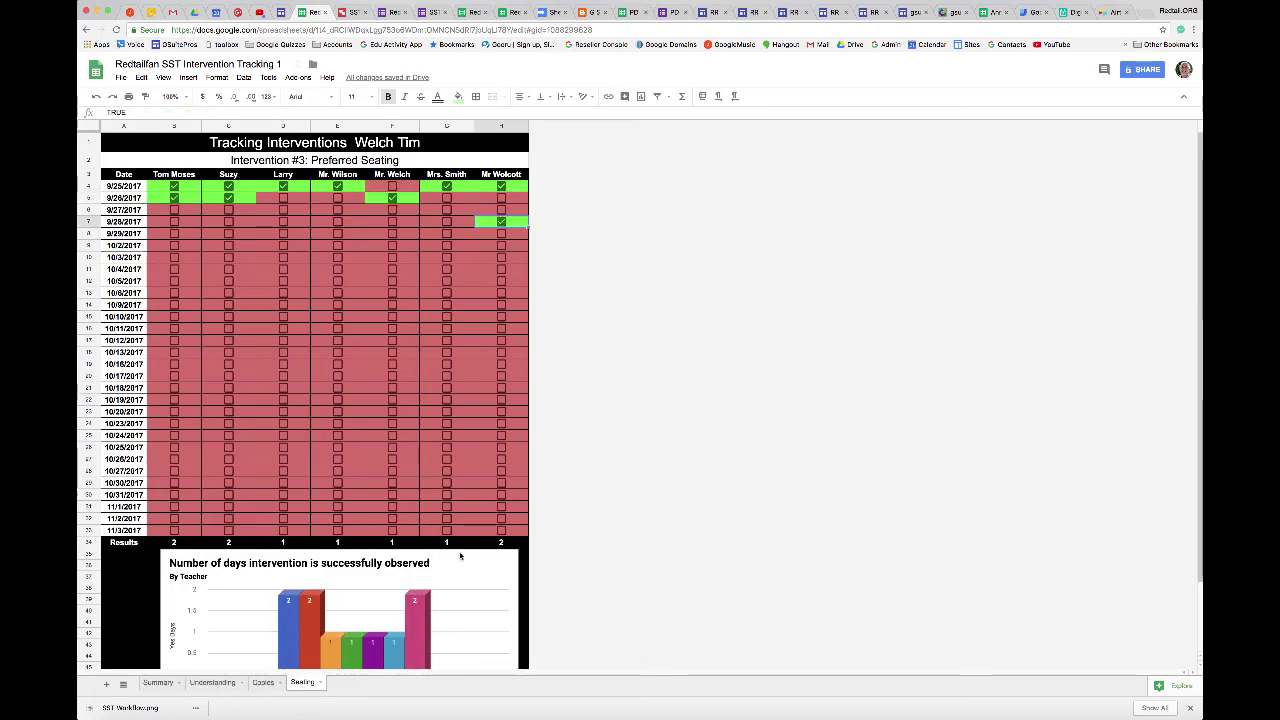
scroll(560, 488, down, 3)
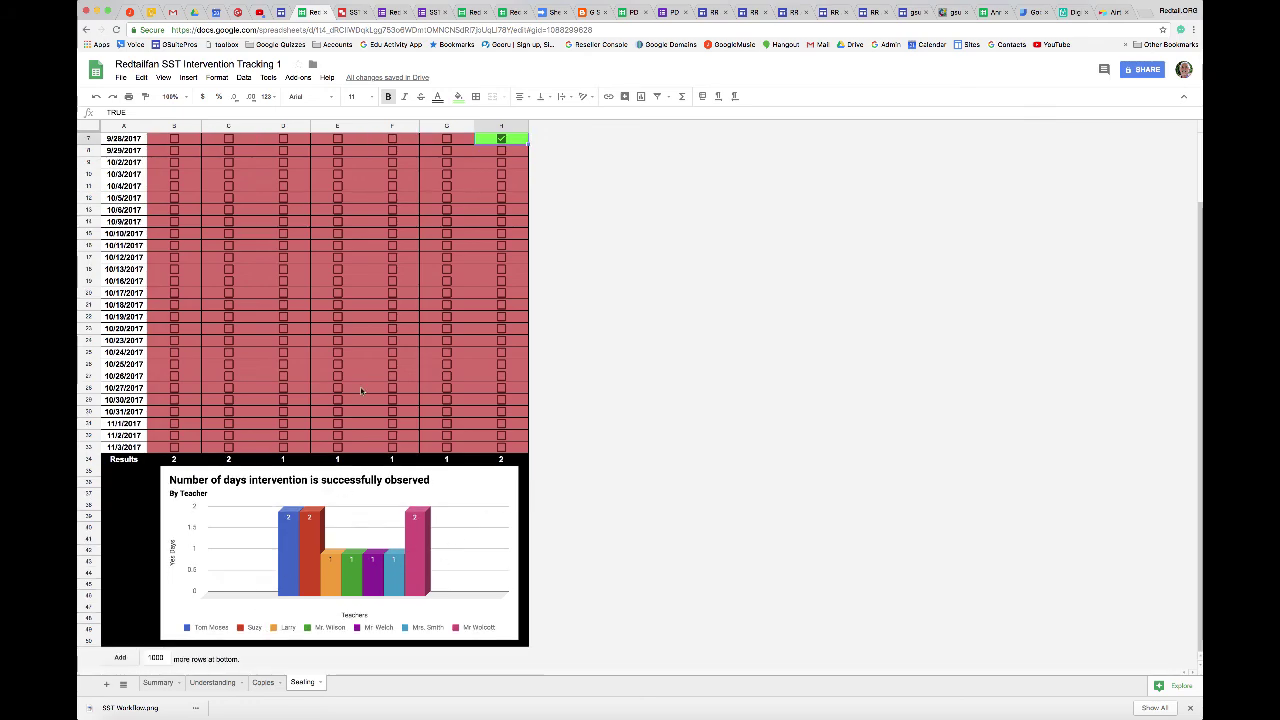
scroll(362, 391, up, 3)
scroll(315, 571, down, 3)
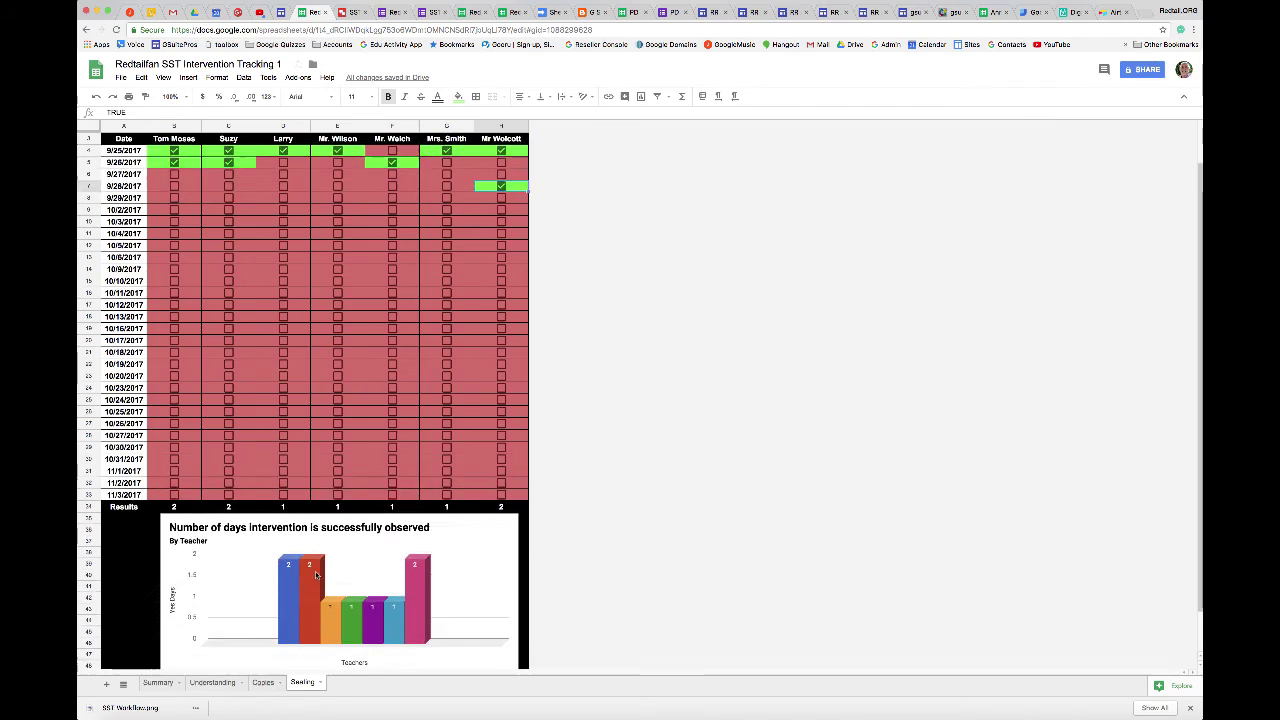
click(158, 683)
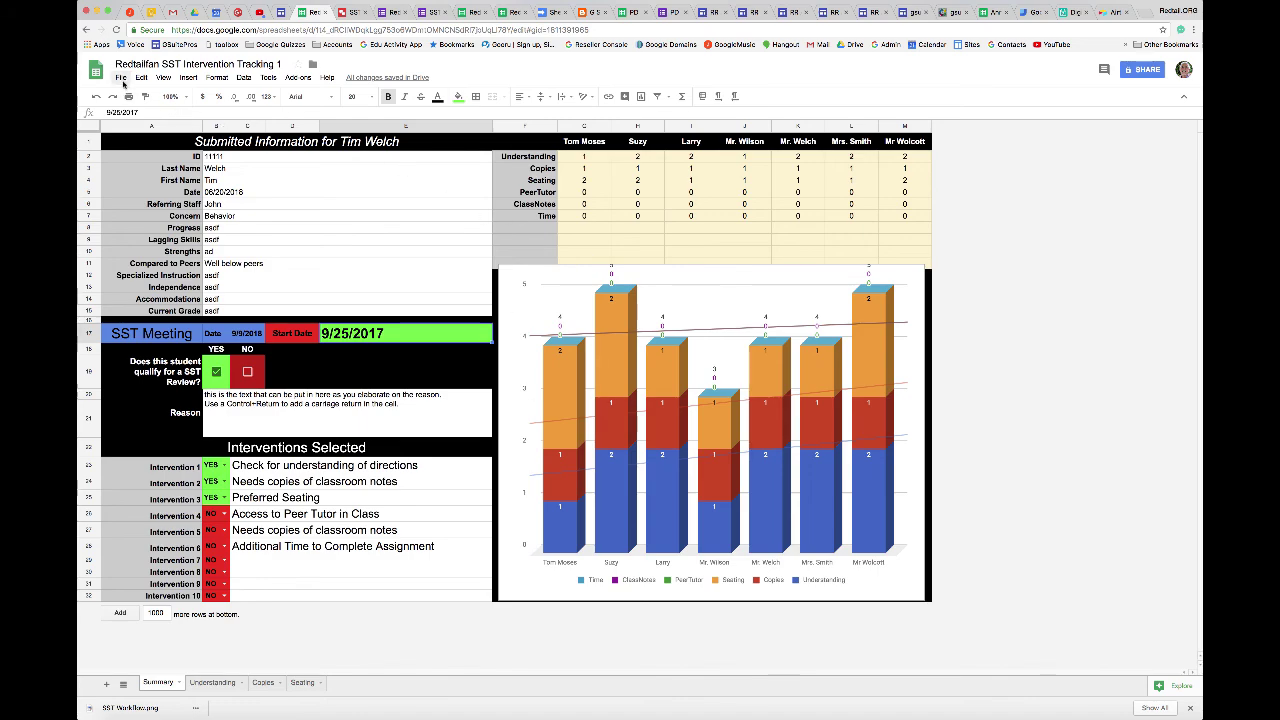
click(120, 78)
click(140, 348)
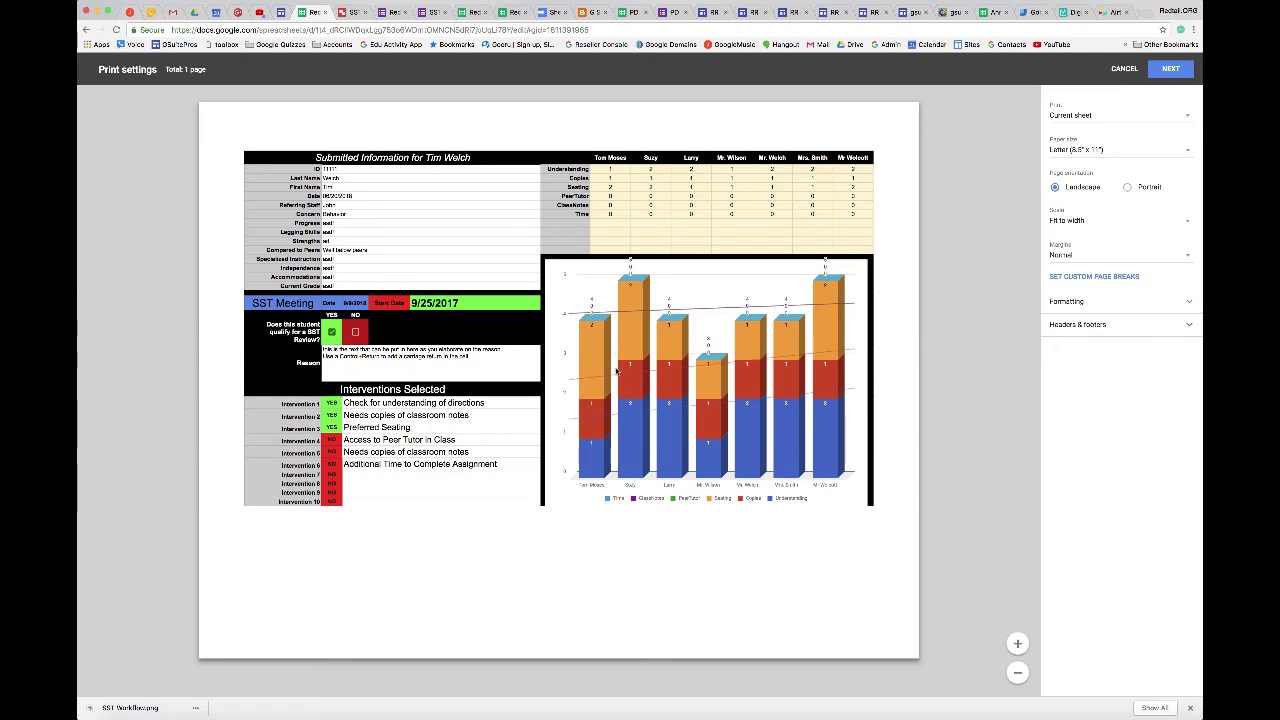
click(1130, 69)
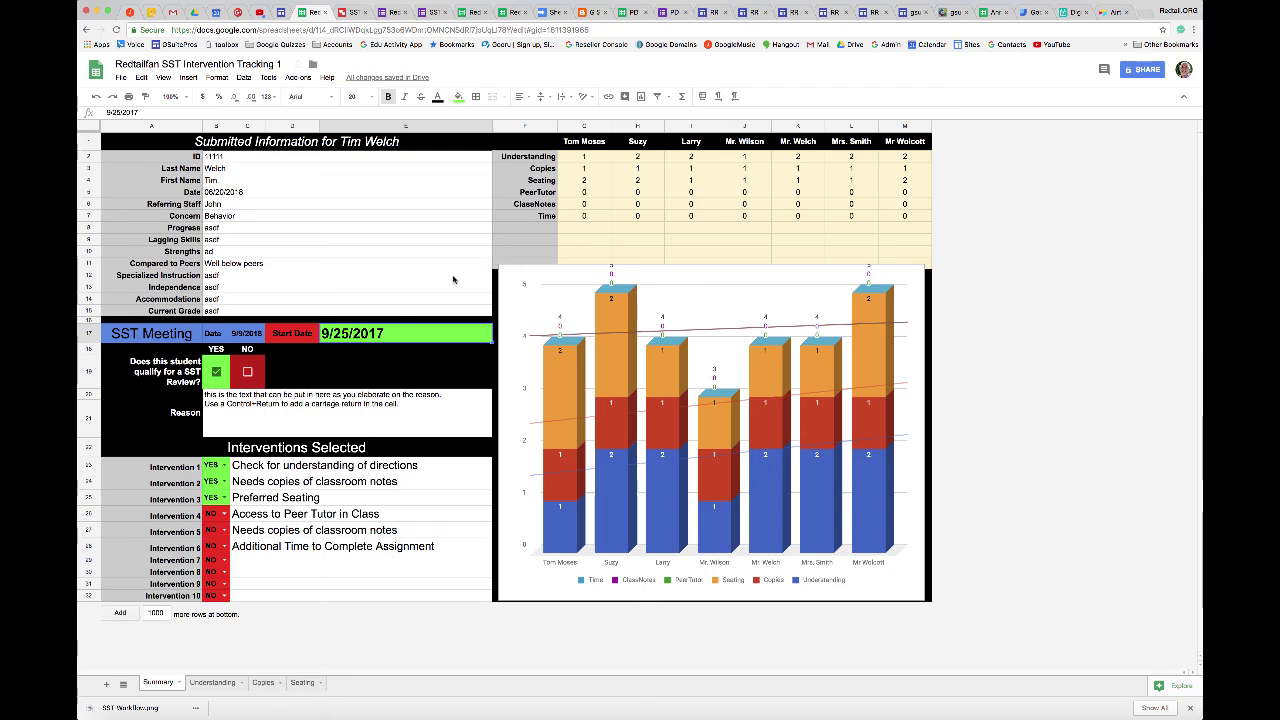
click(438, 14)
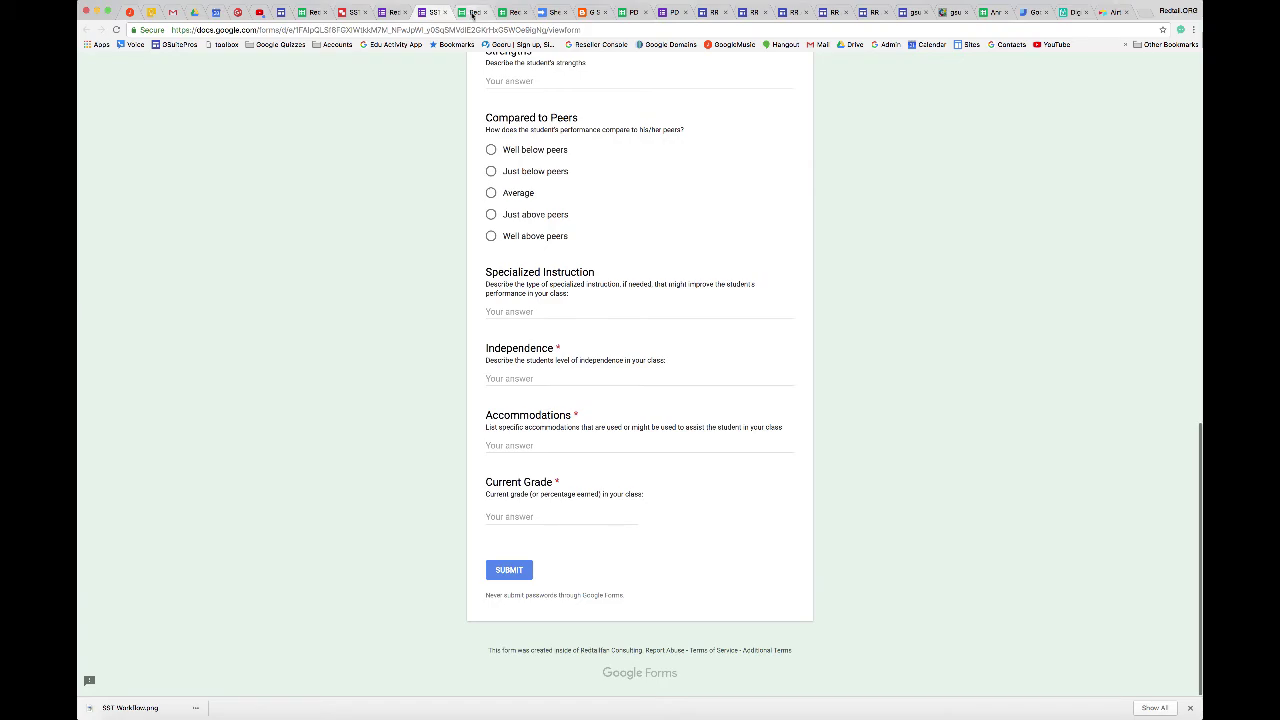
View the referral form responses, then open the blank SST Intervention Tracking Template.
click(472, 14)
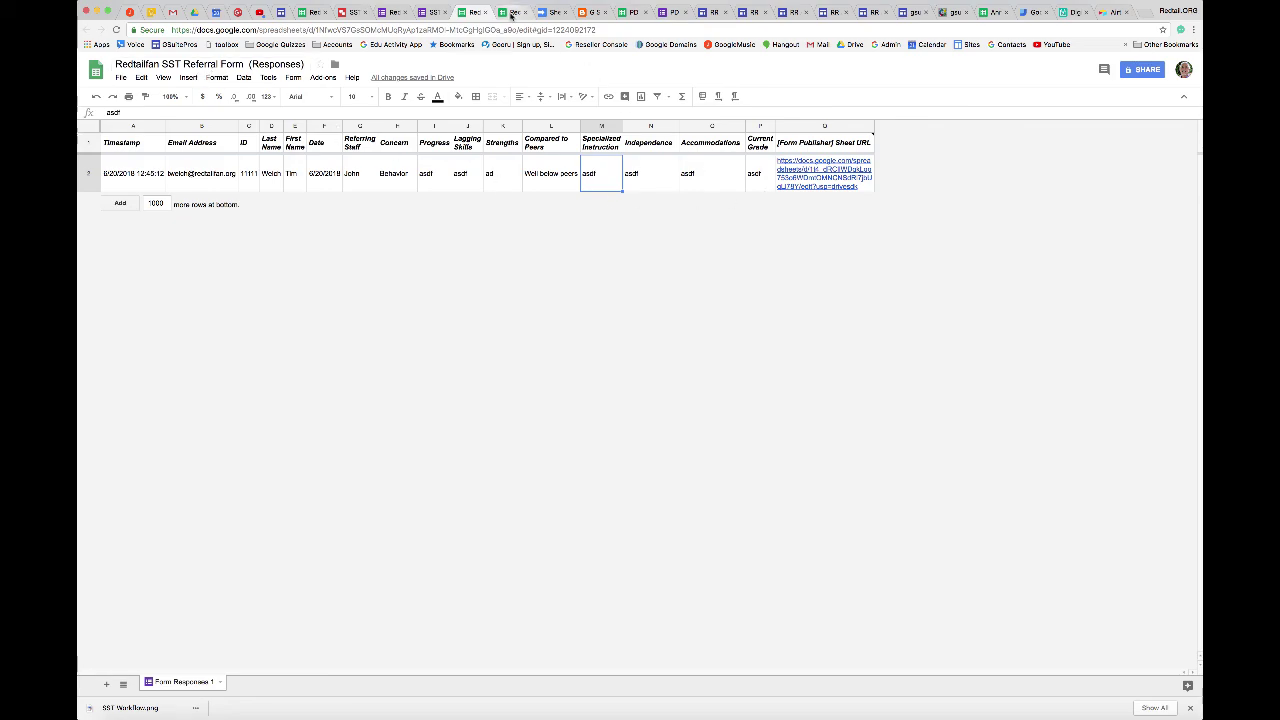
click(512, 13)
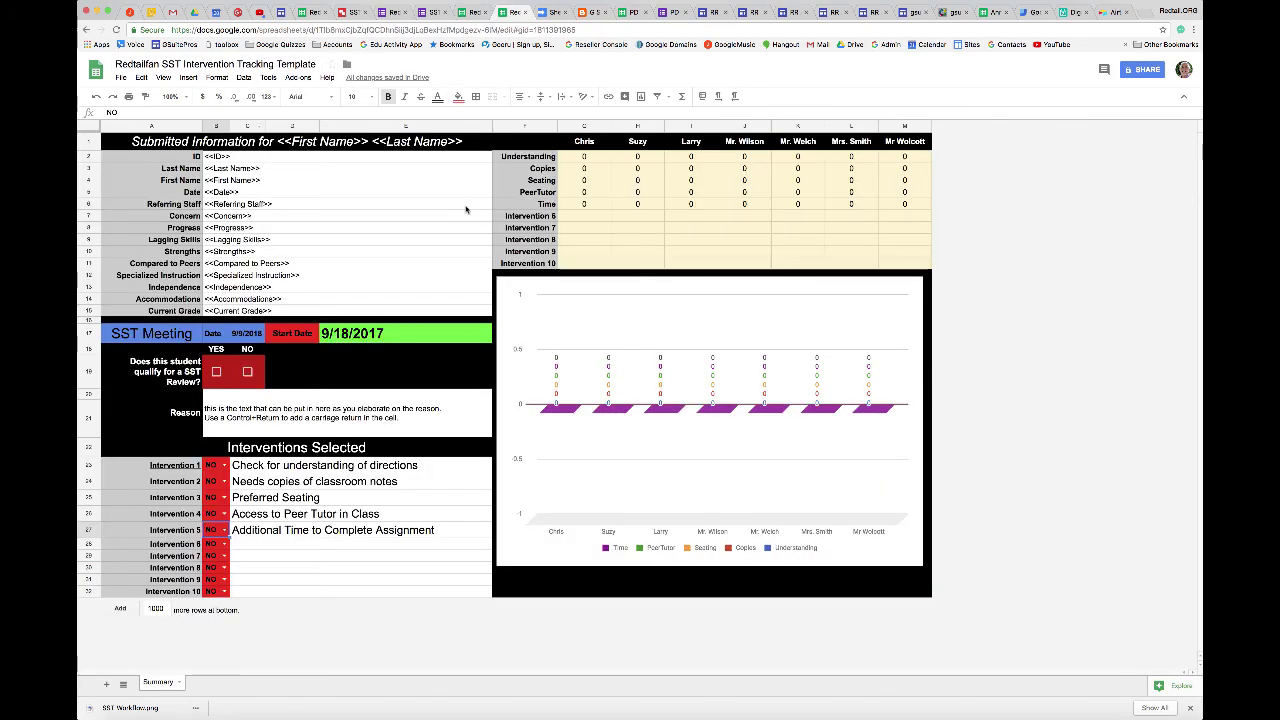